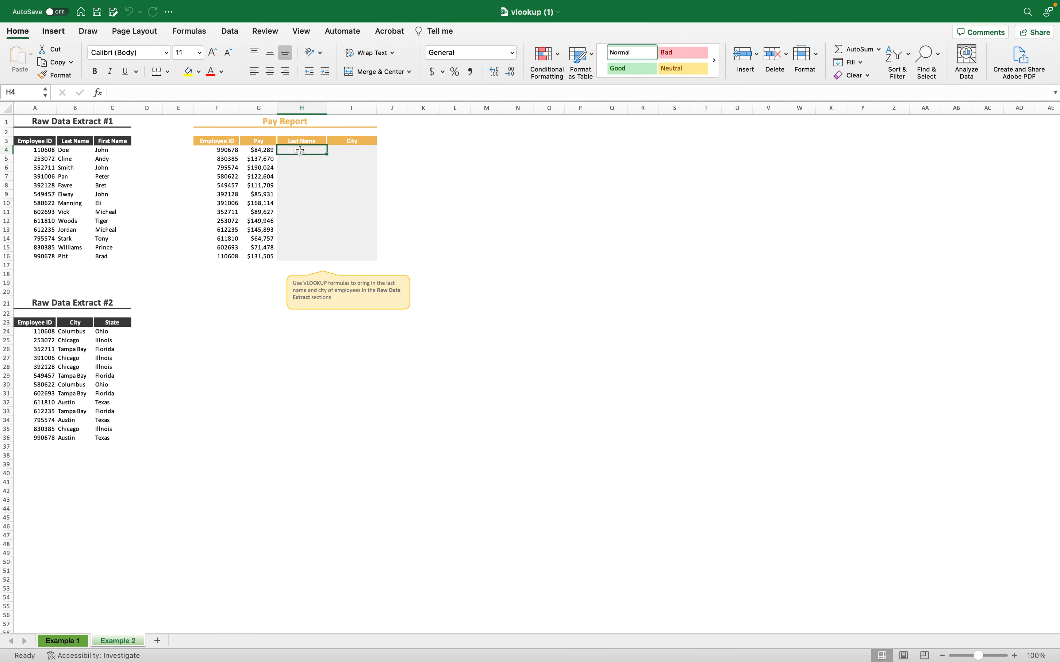
Step: Examine the Pay Report's Employee ID and empty Last Name columns against the Raw Data Extract #1 table
ctrl+scroll(300, 150, up, 5)
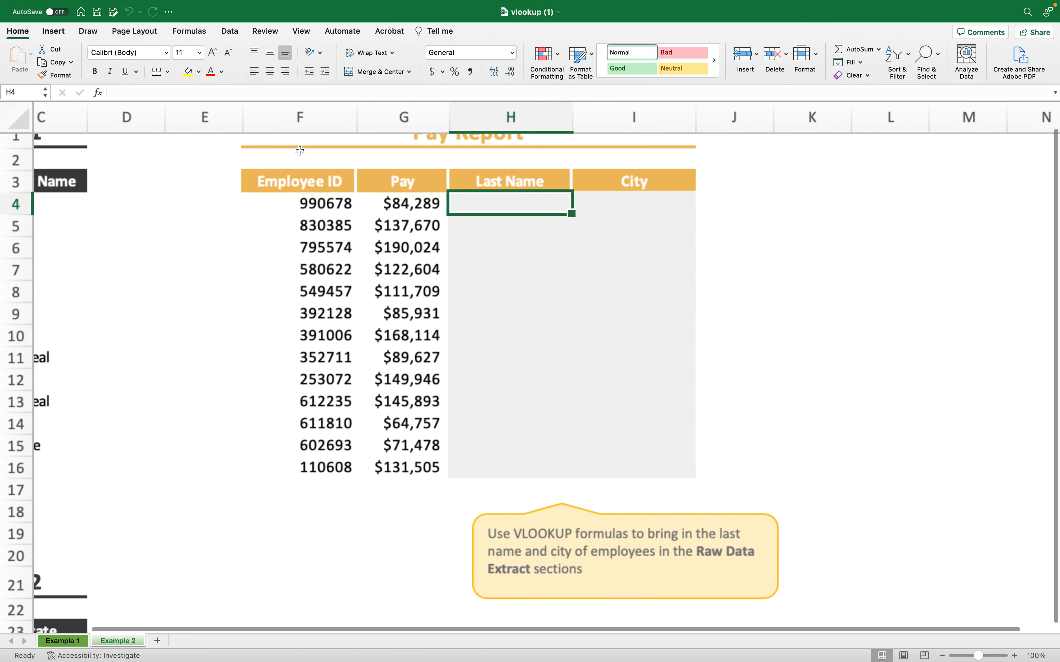
scroll(313, 151, left, 5)
click(533, 221)
click(718, 226)
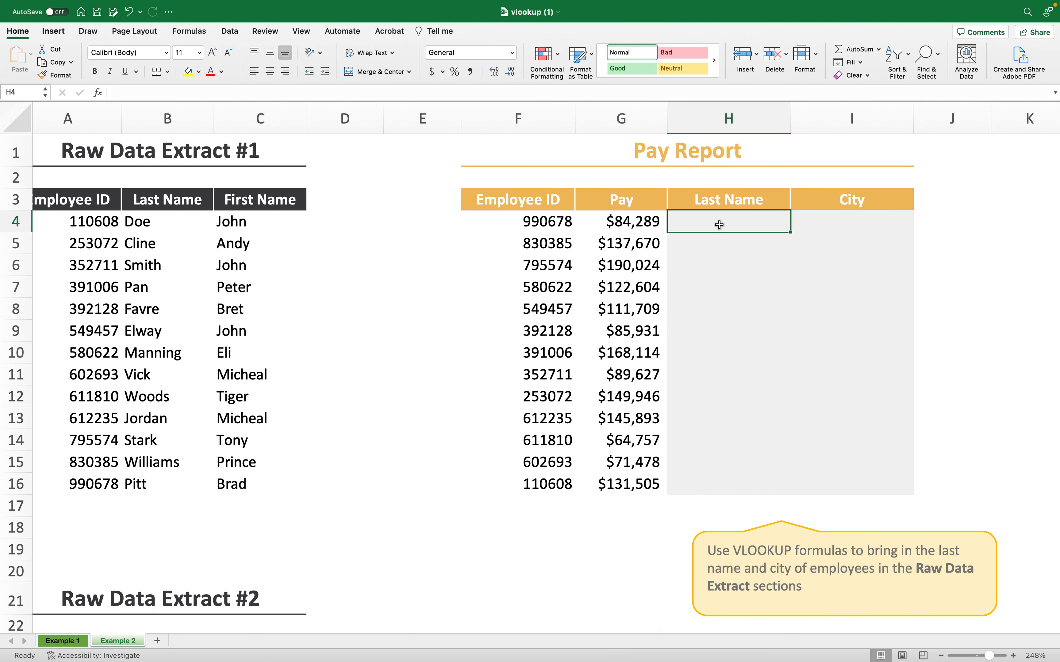
click(540, 226)
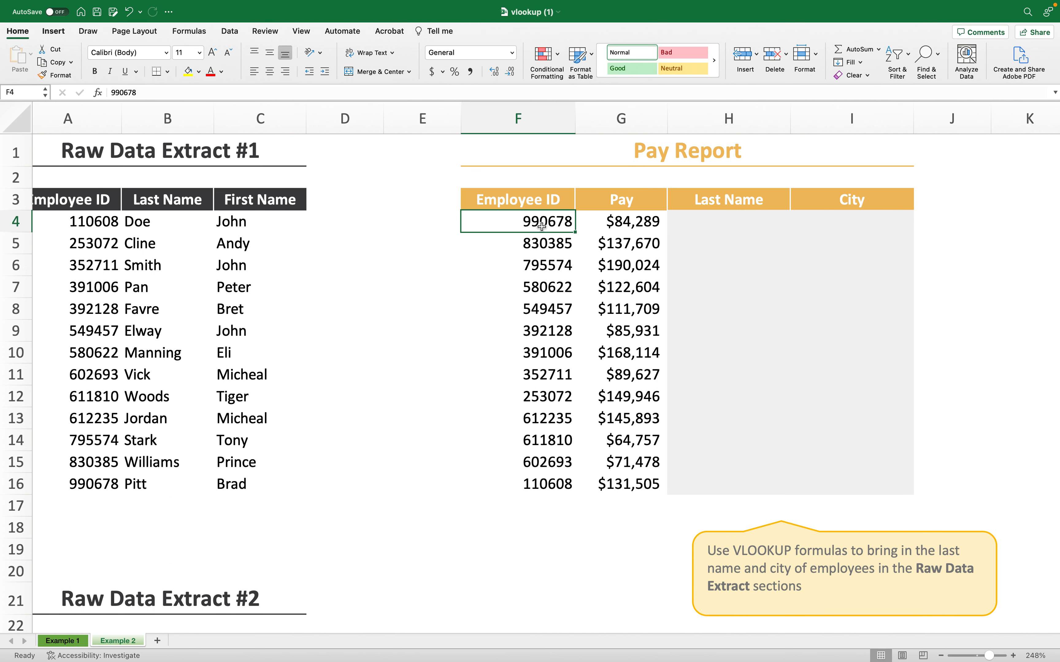
click(716, 218)
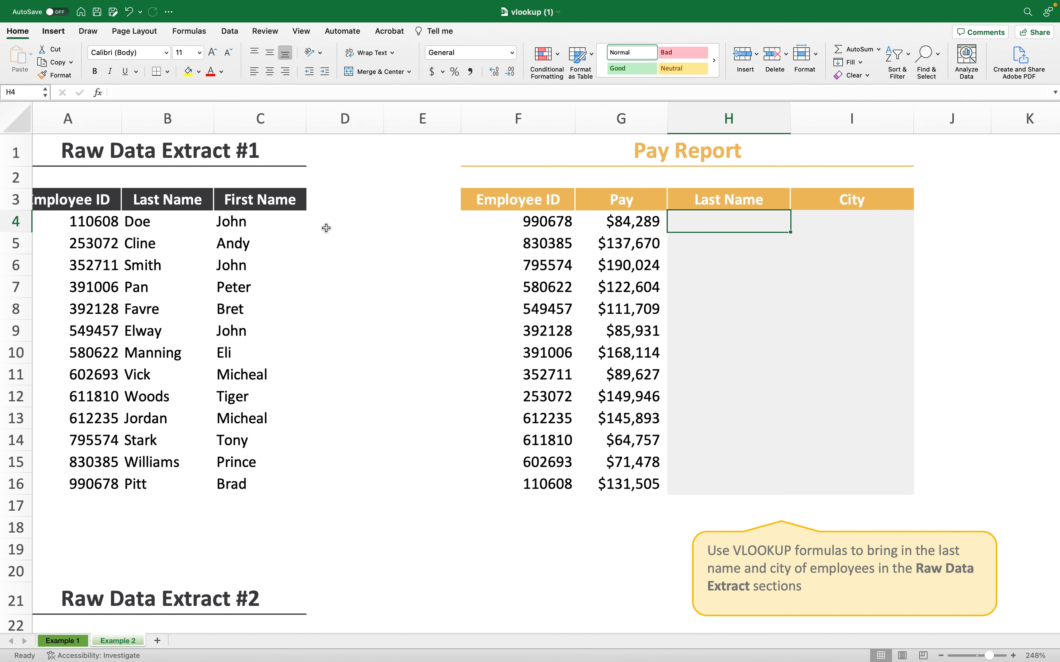
scroll(324, 230, left, 2)
click(79, 199)
drag(79, 199, 253, 483)
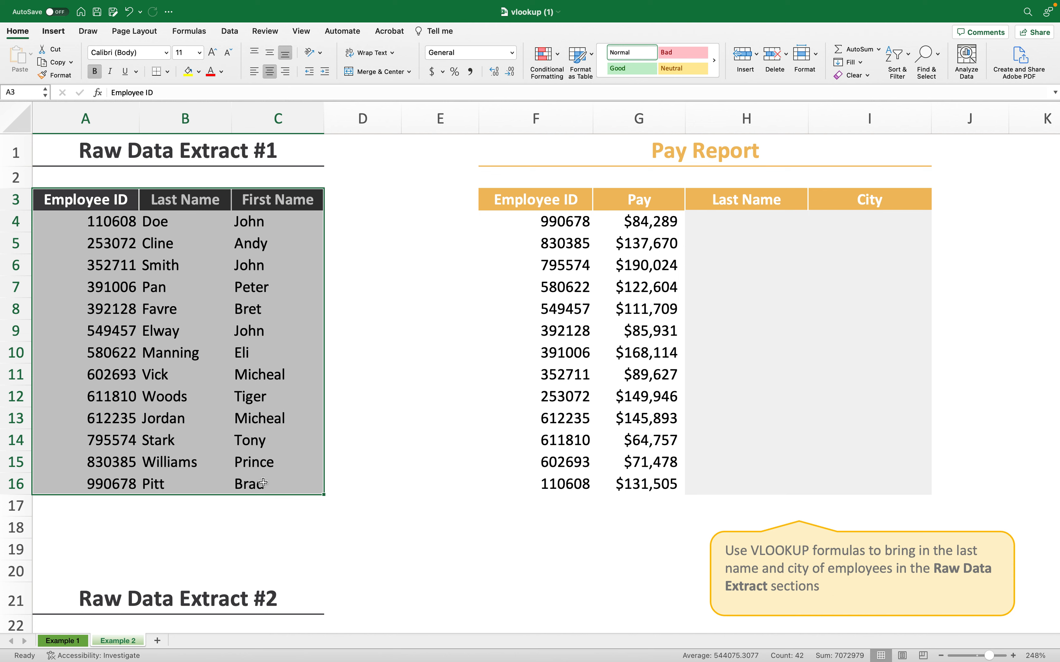
click(171, 490)
double_click(715, 222)
click(720, 285)
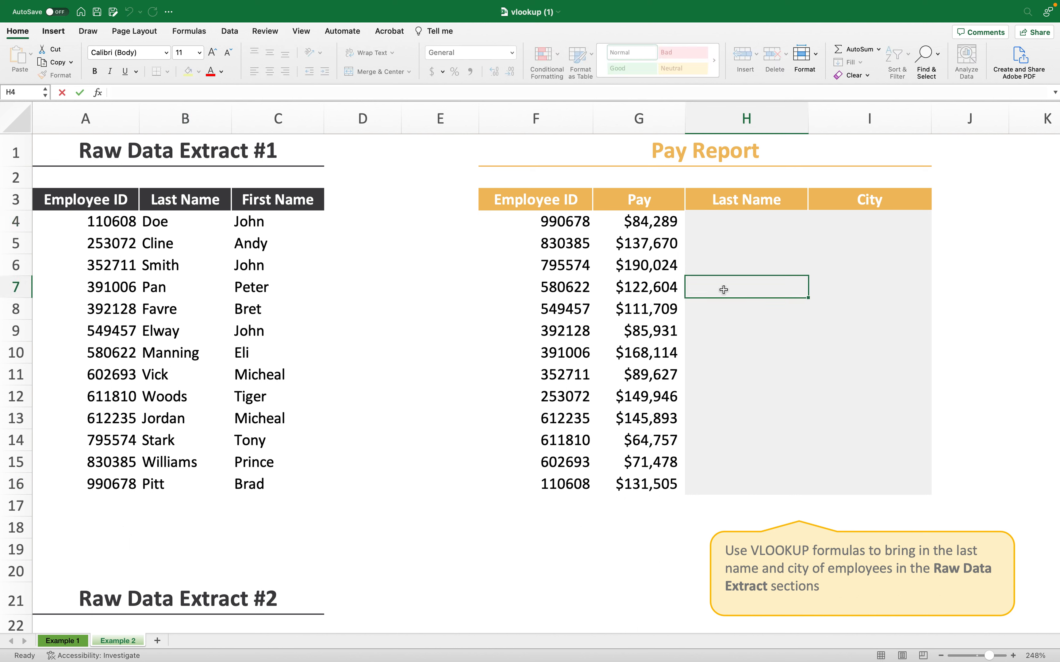
Step: Start a VLOOKUP formula in H4 with the employee ID in F4 as the lookup value
click(717, 222)
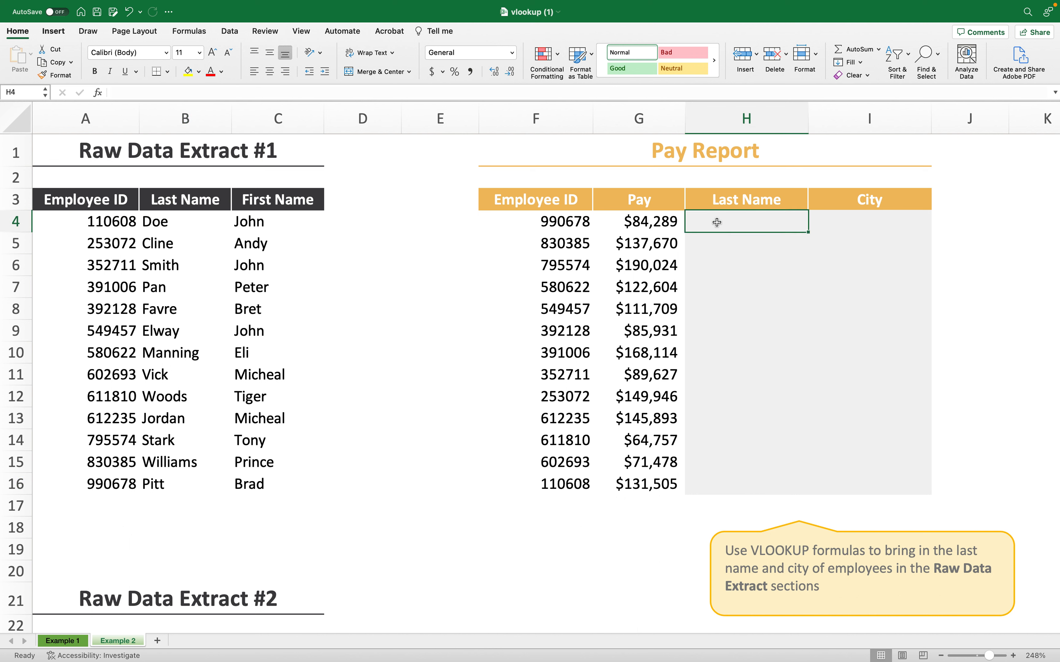
text(=)
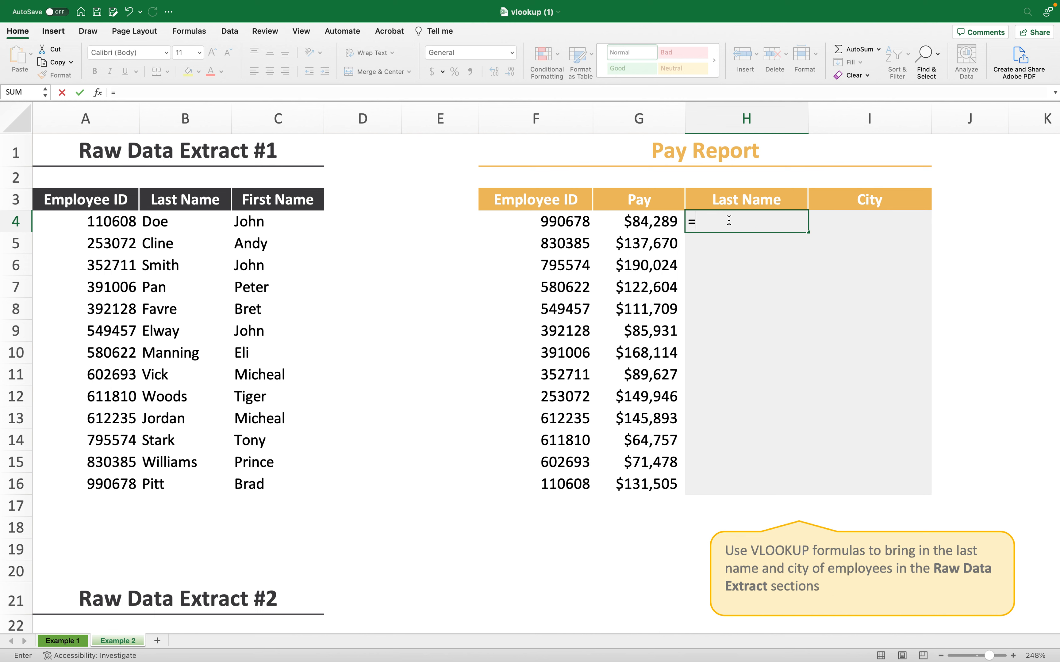
text(vlo)
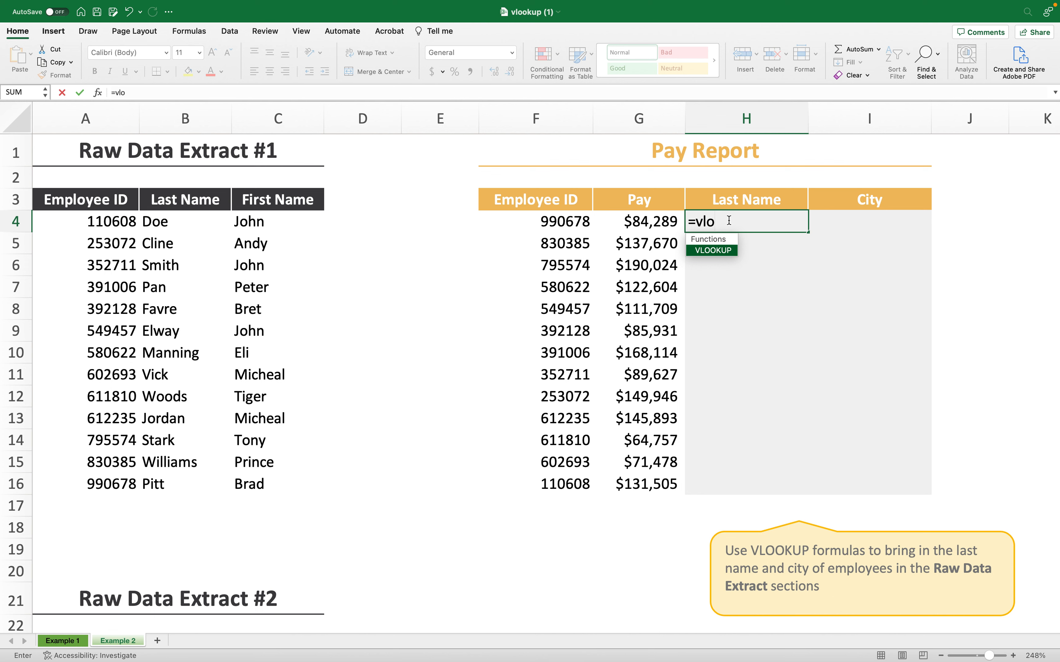
double_click(717, 251)
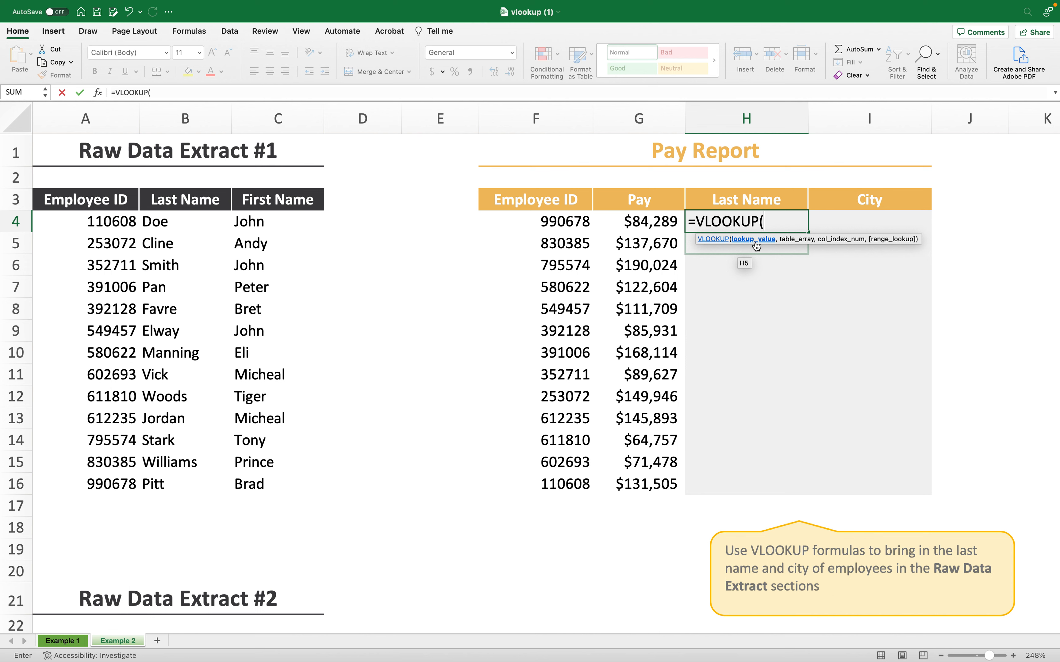
click(561, 224)
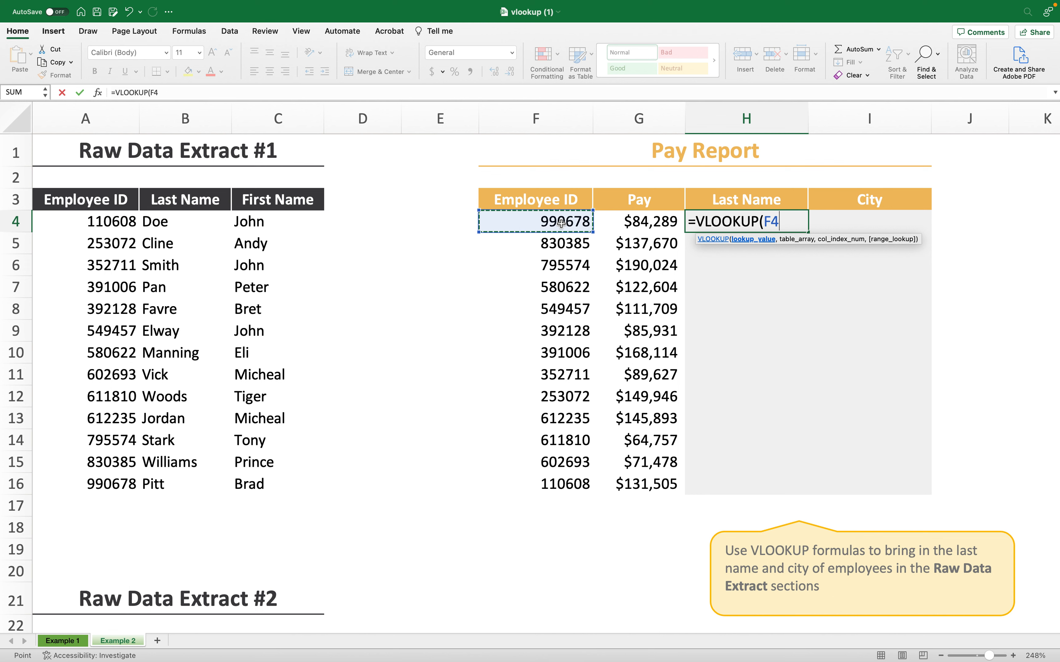
text(,)
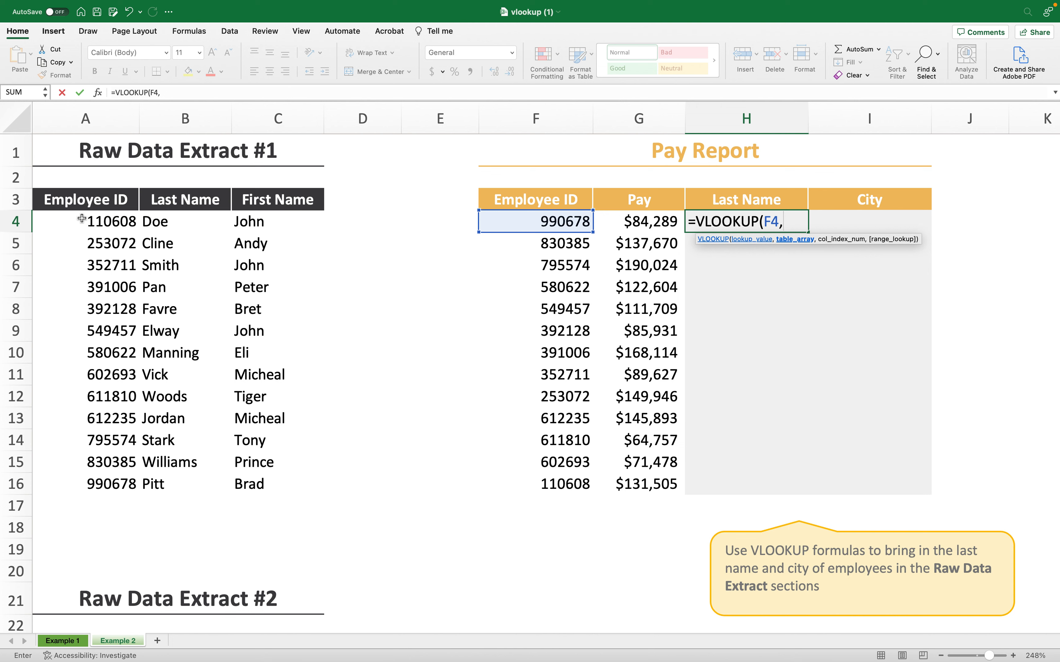
Step: Complete the H4 VLOOKUP with table array A4:C16, column index 2 and FALSE for an exact match
drag(77, 221, 250, 487)
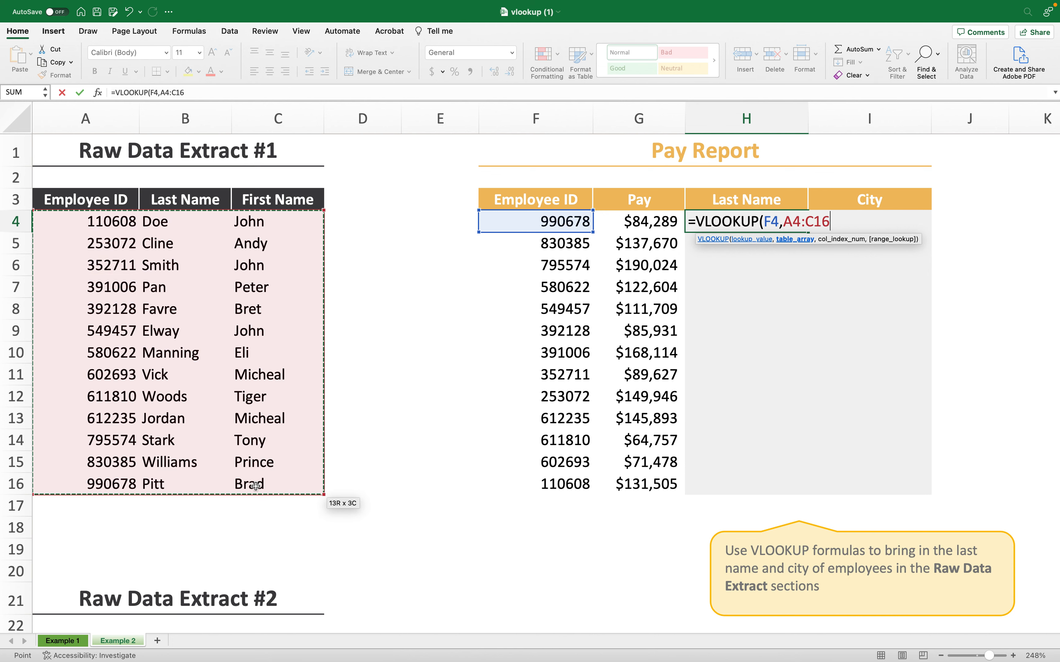
click(103, 228)
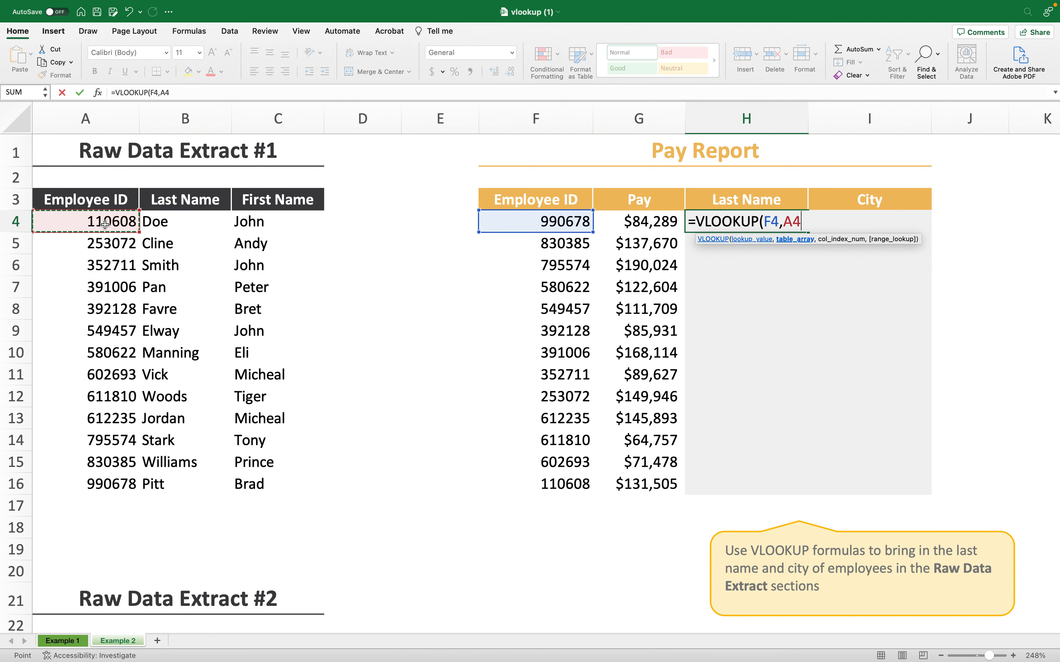
drag(103, 229, 297, 481)
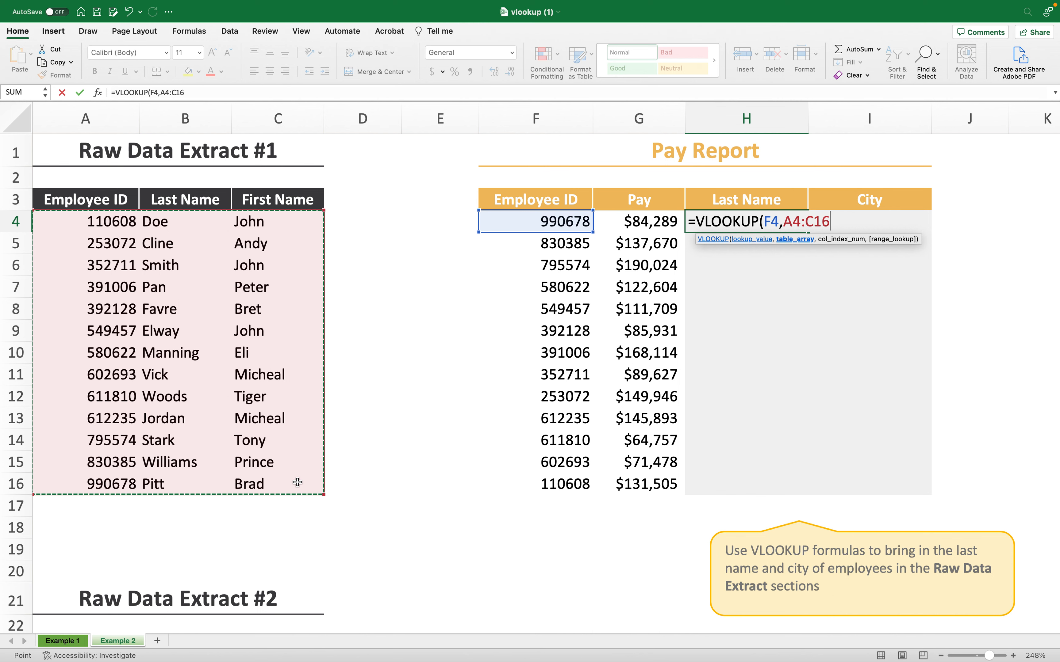
text(,2)
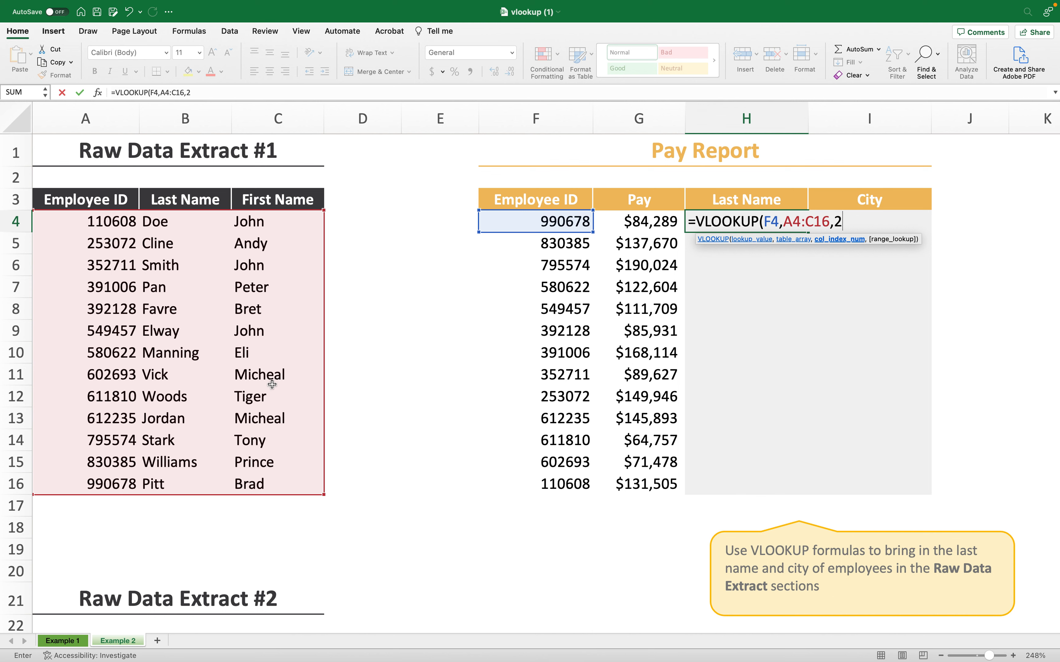
text(,)
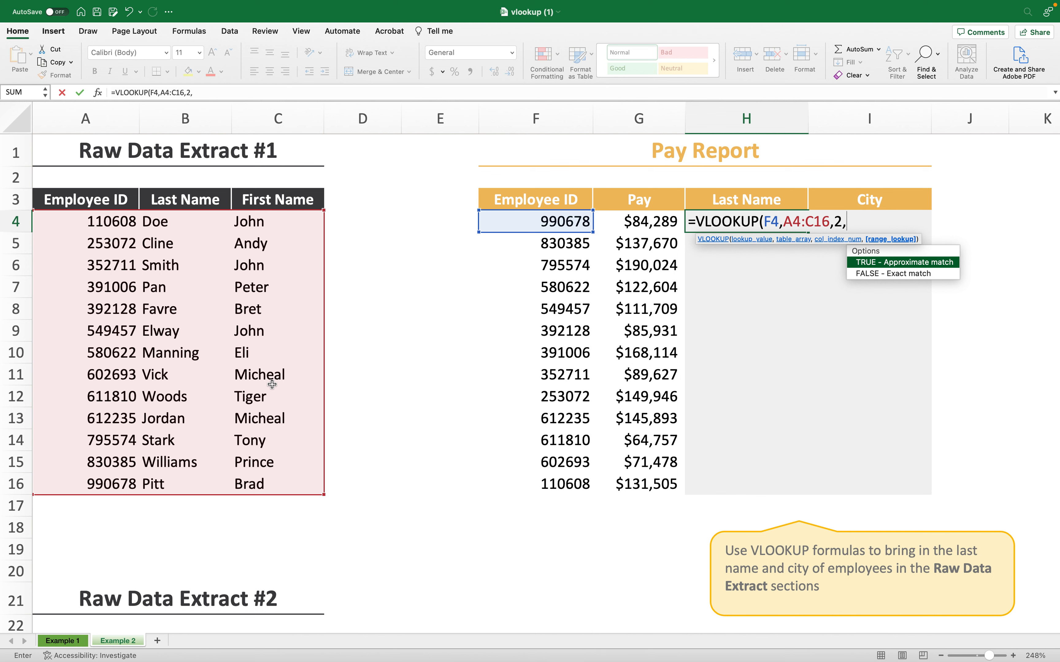
key(Down)
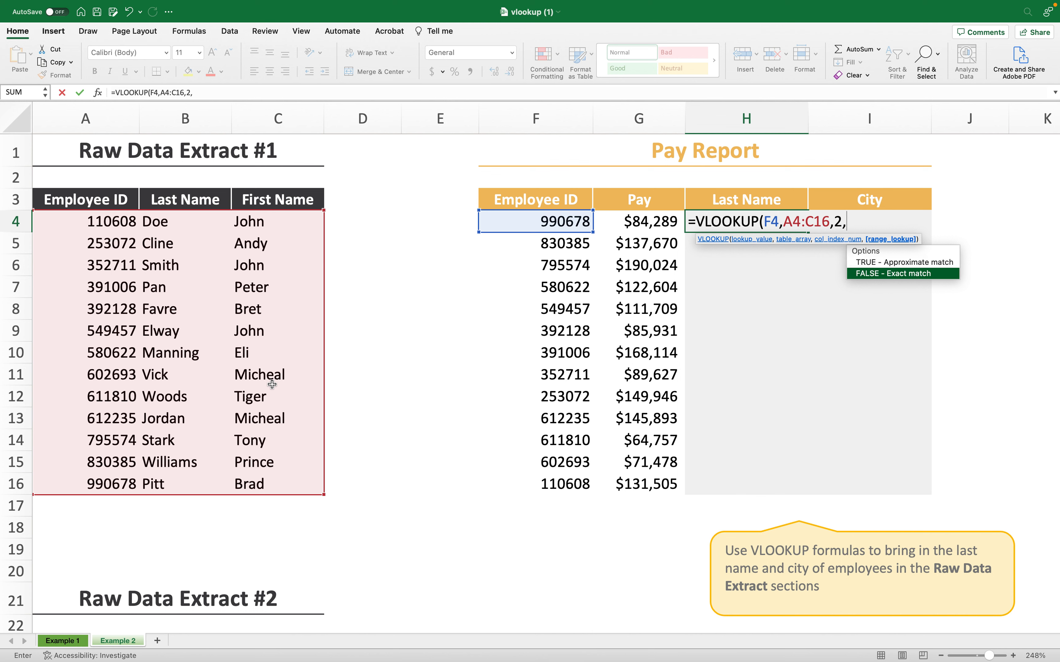
double_click(922, 273)
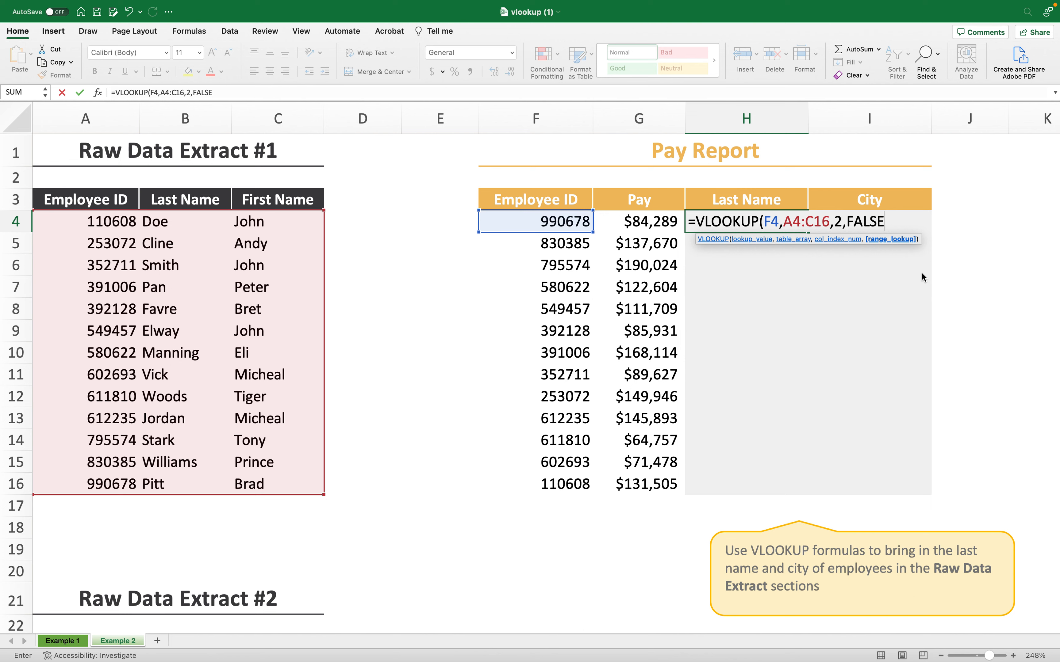
text())
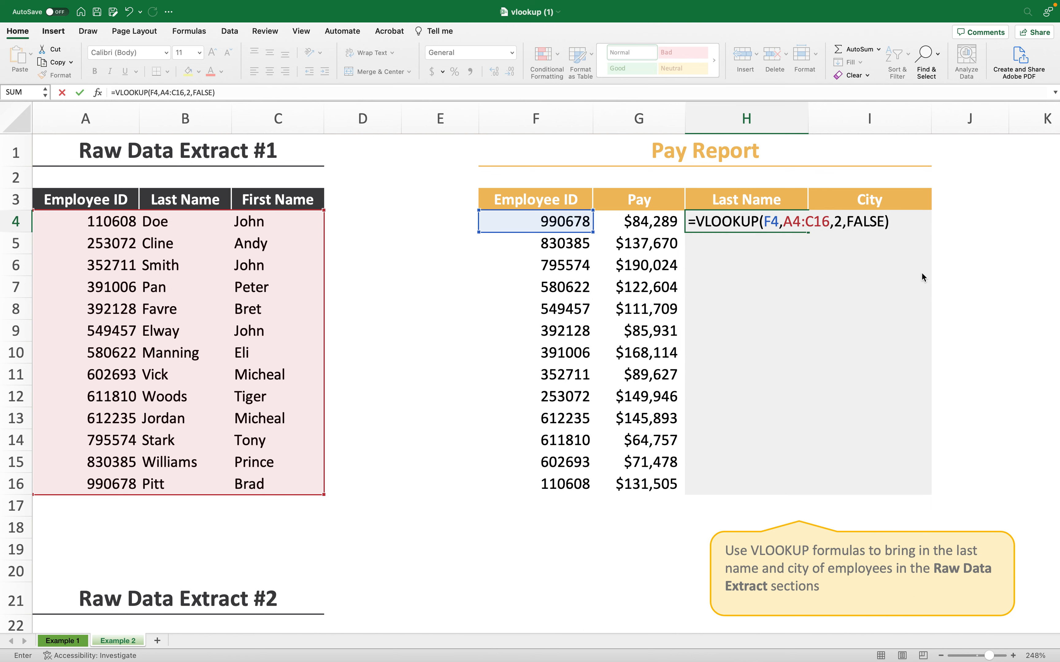
key(Return)
Step: Fill the H4 formula down the Last Name column through H16
click(740, 221)
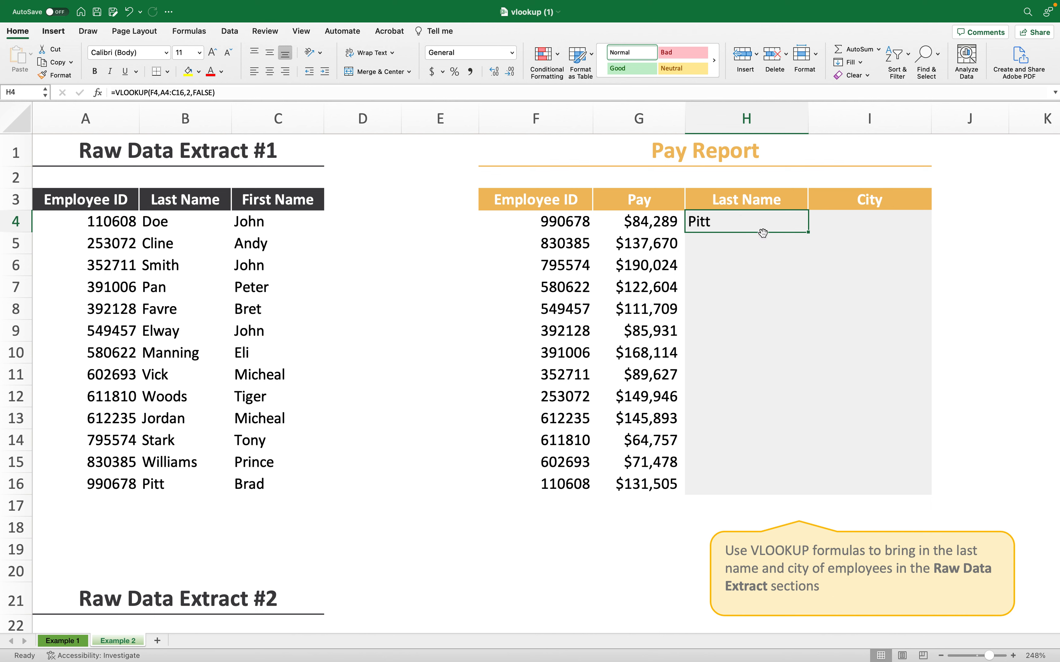
click(792, 240)
click(790, 218)
drag(808, 232, 770, 494)
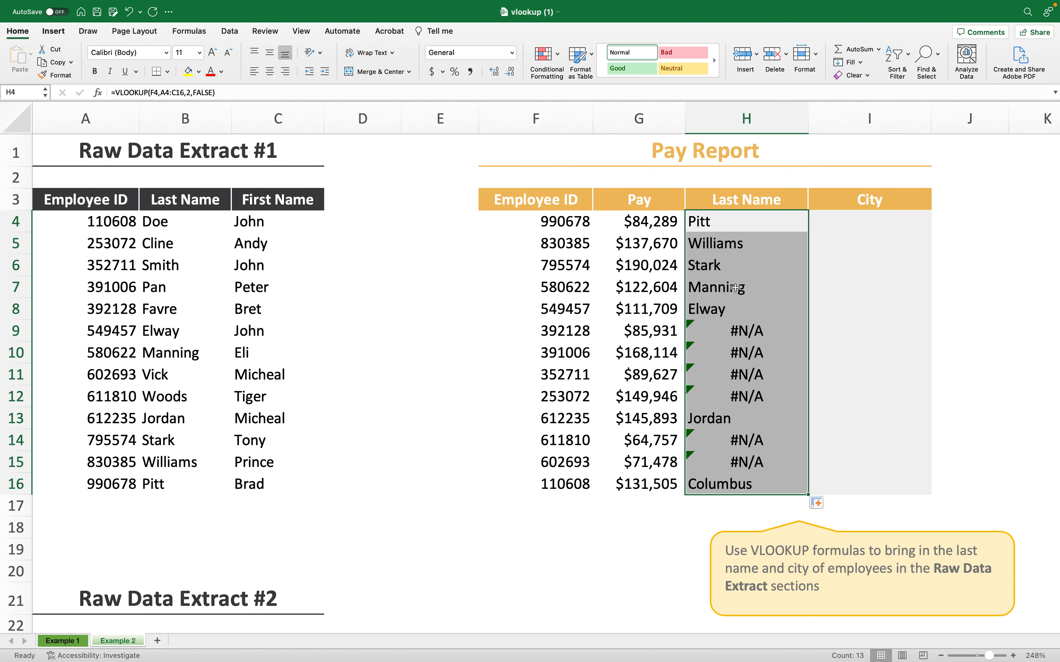
Step: Compare the table array references in the H4 and H5 formulas, leaving both formulas unedited
click(739, 231)
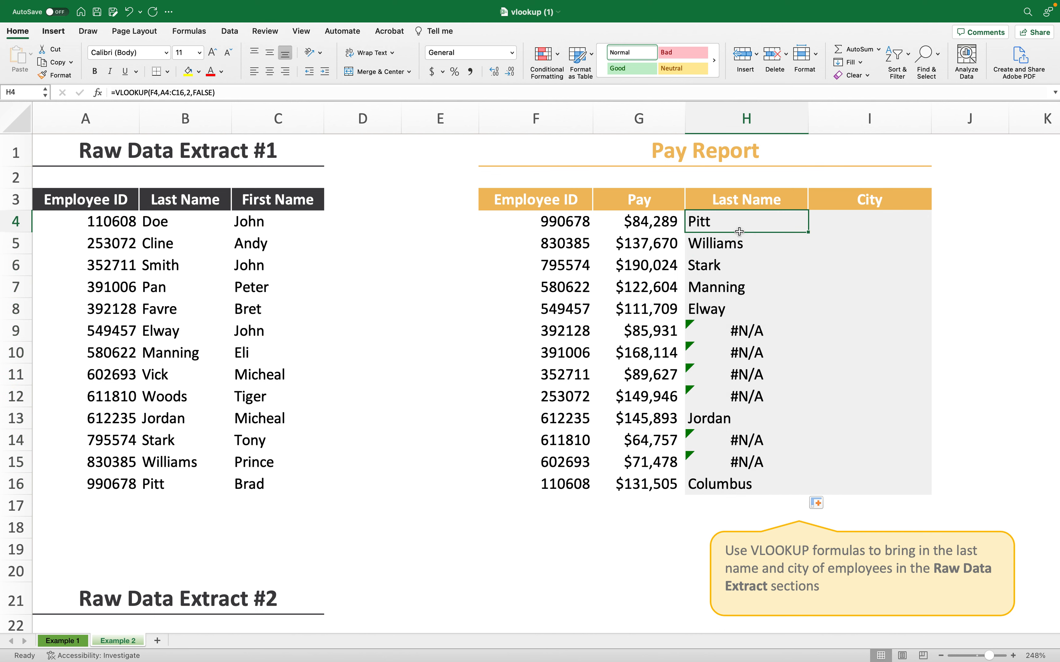
double_click(739, 231)
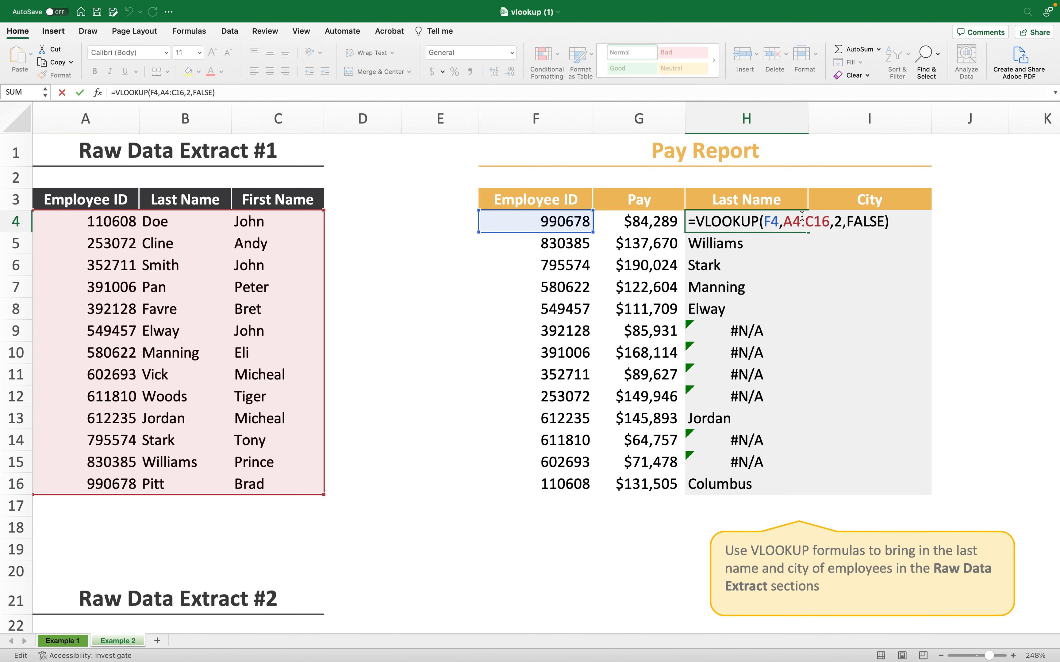
drag(779, 221, 821, 224)
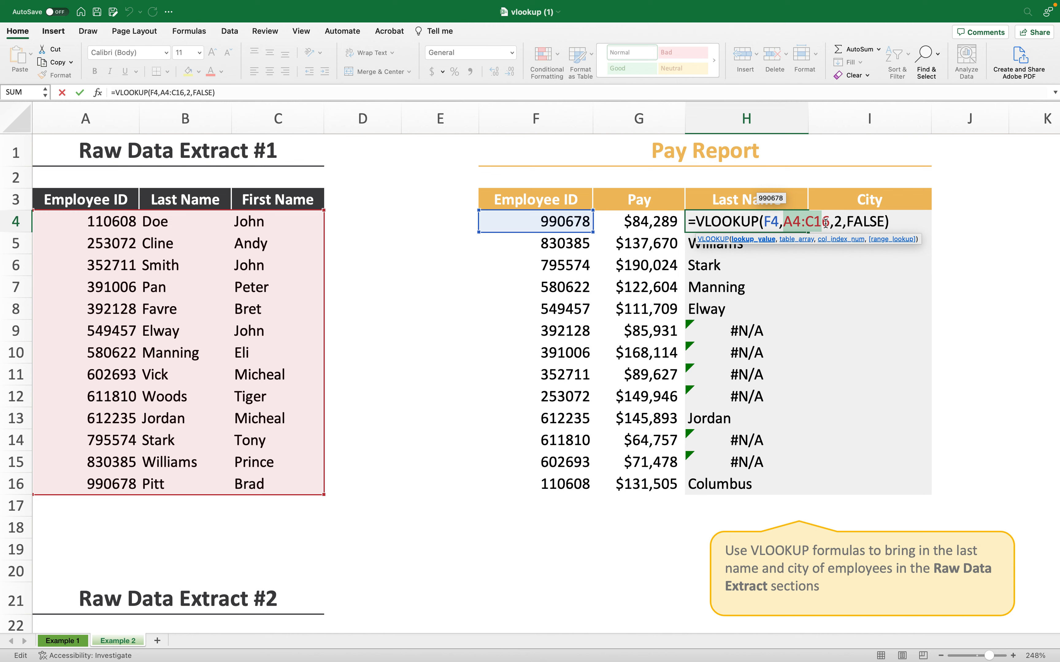
key(Escape)
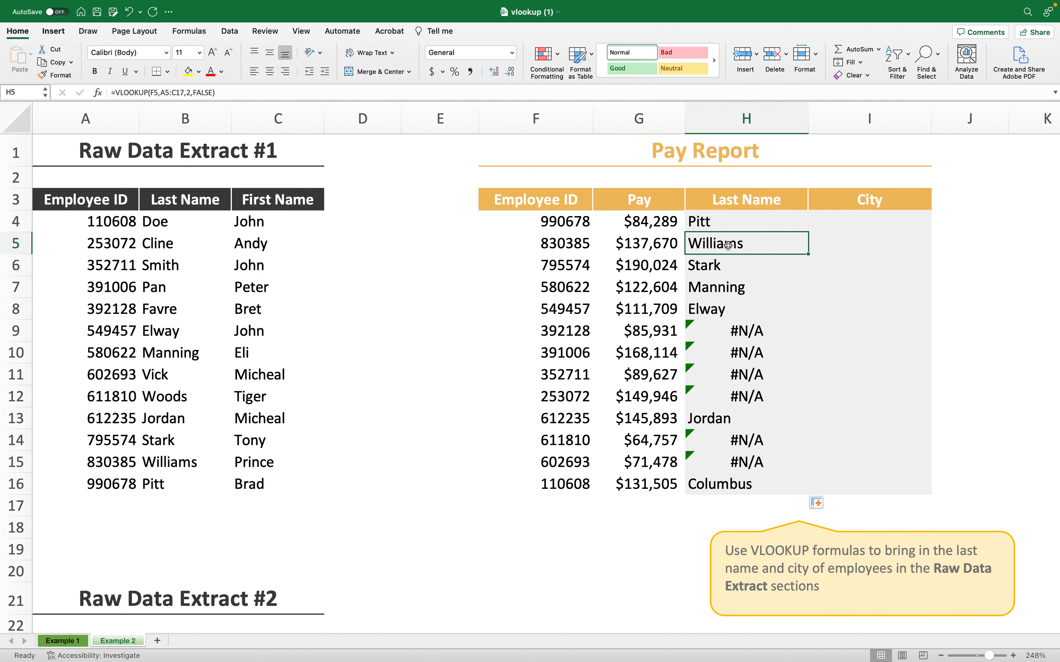
double_click(732, 253)
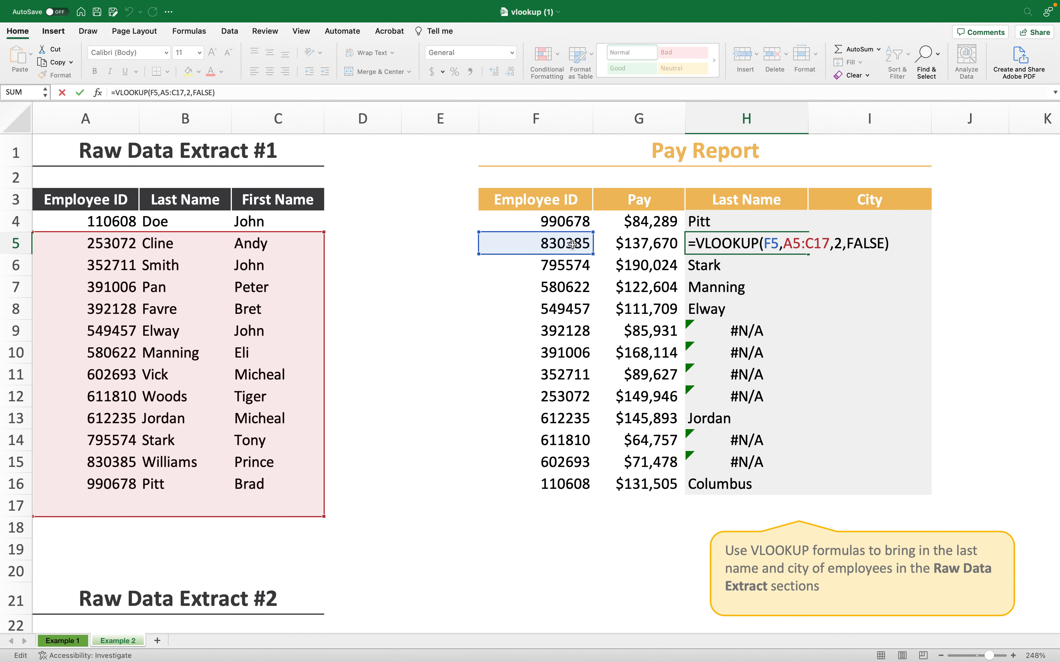
drag(784, 244, 828, 243)
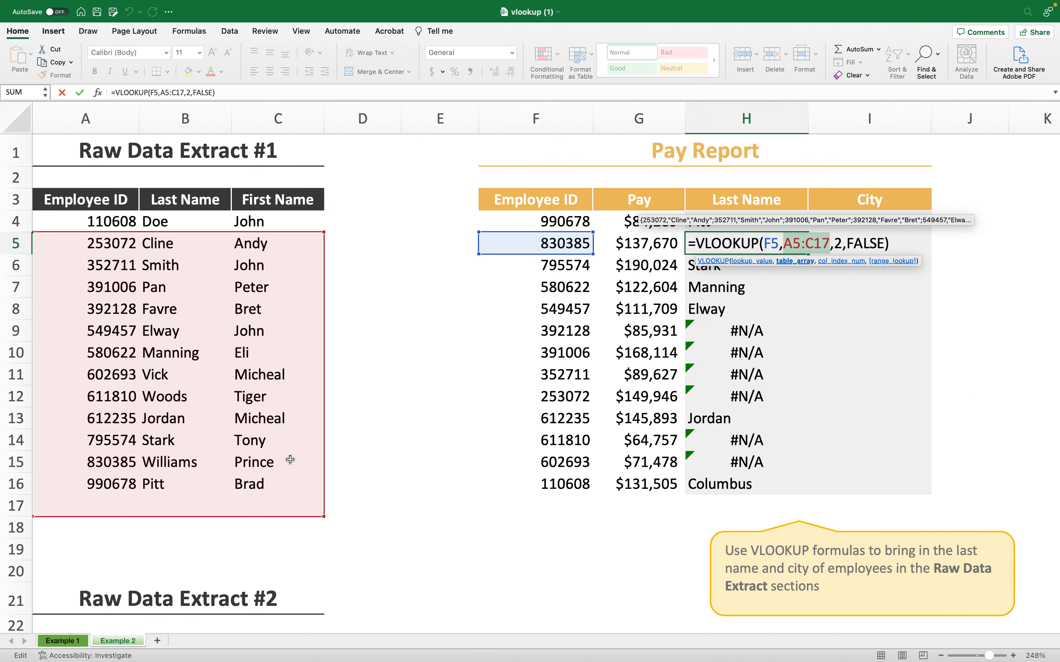
key(Escape)
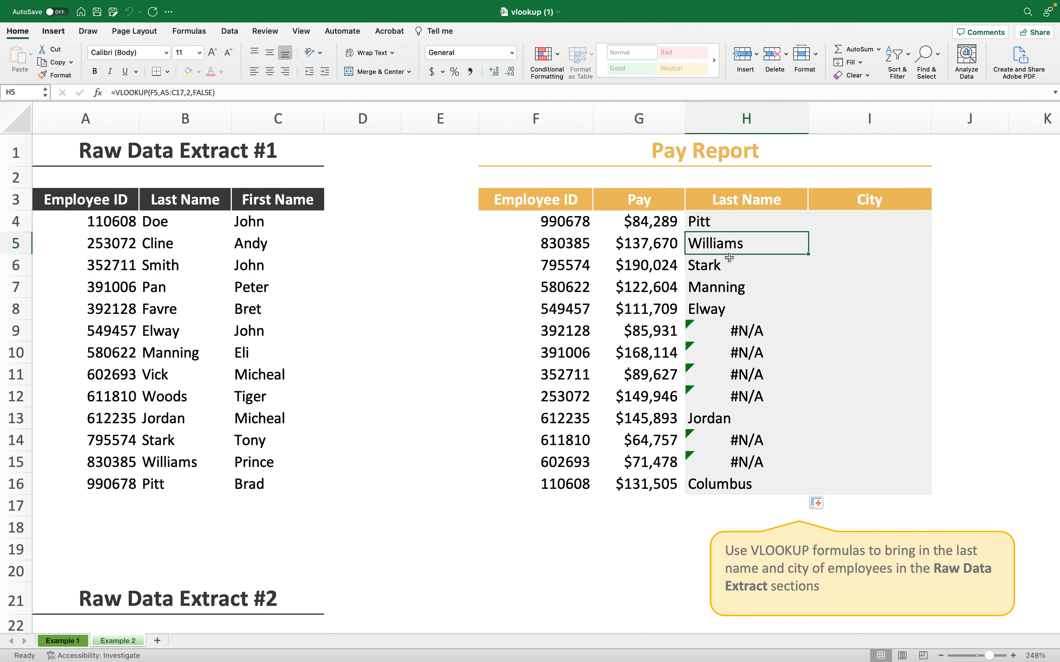
Step: Make the table array in the H4 VLOOKUP formula absolute as $A$4:$C$16
click(747, 221)
double_click(723, 221)
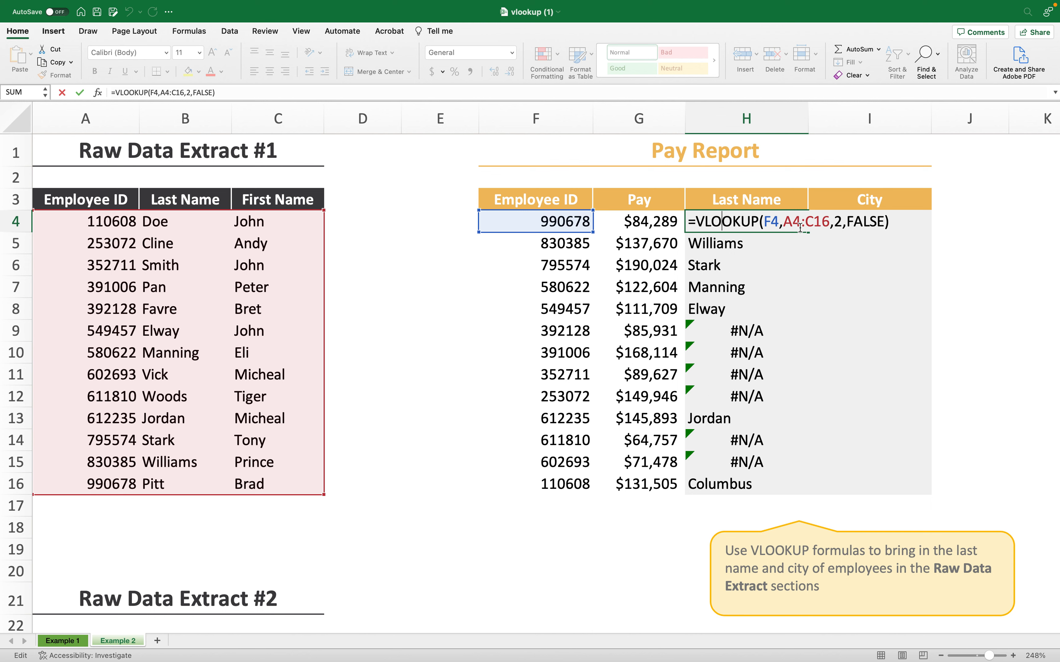
click(783, 215)
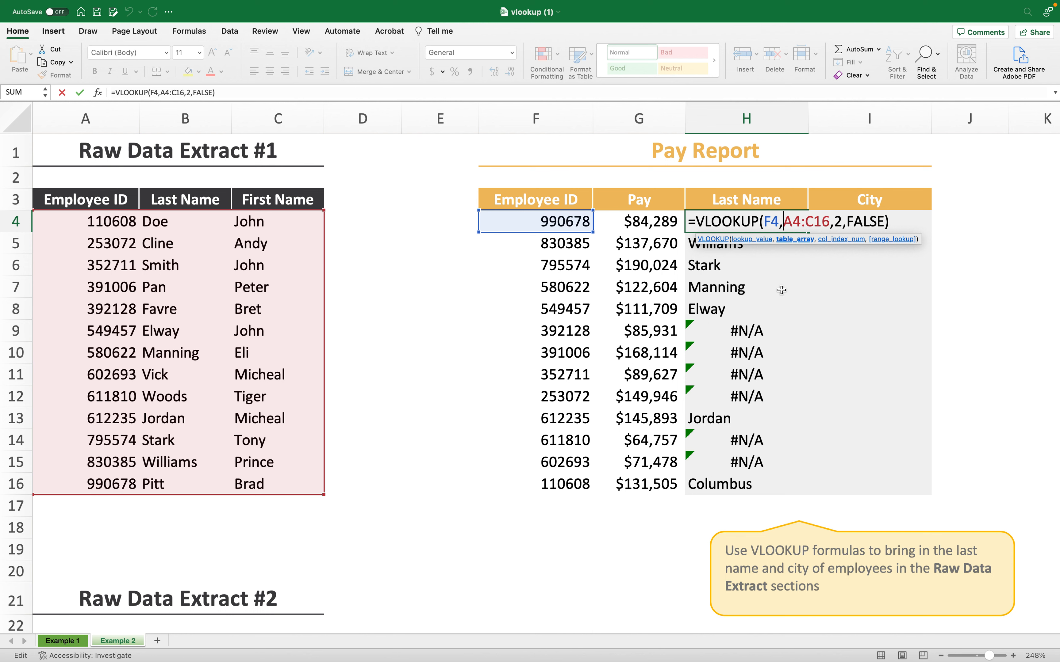
text($)
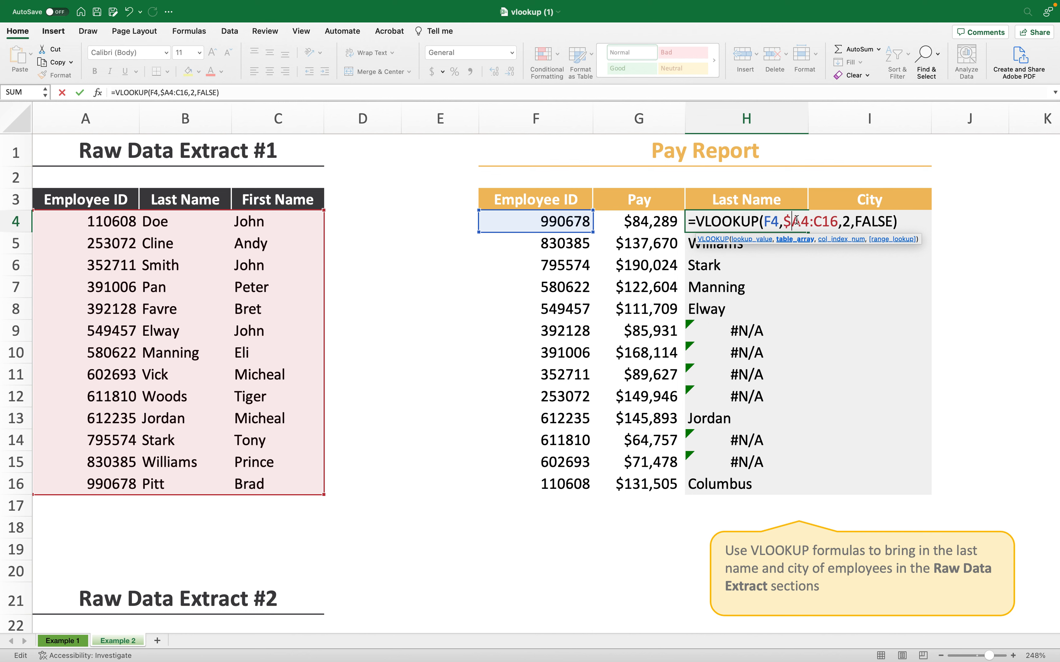
click(799, 225)
text($)
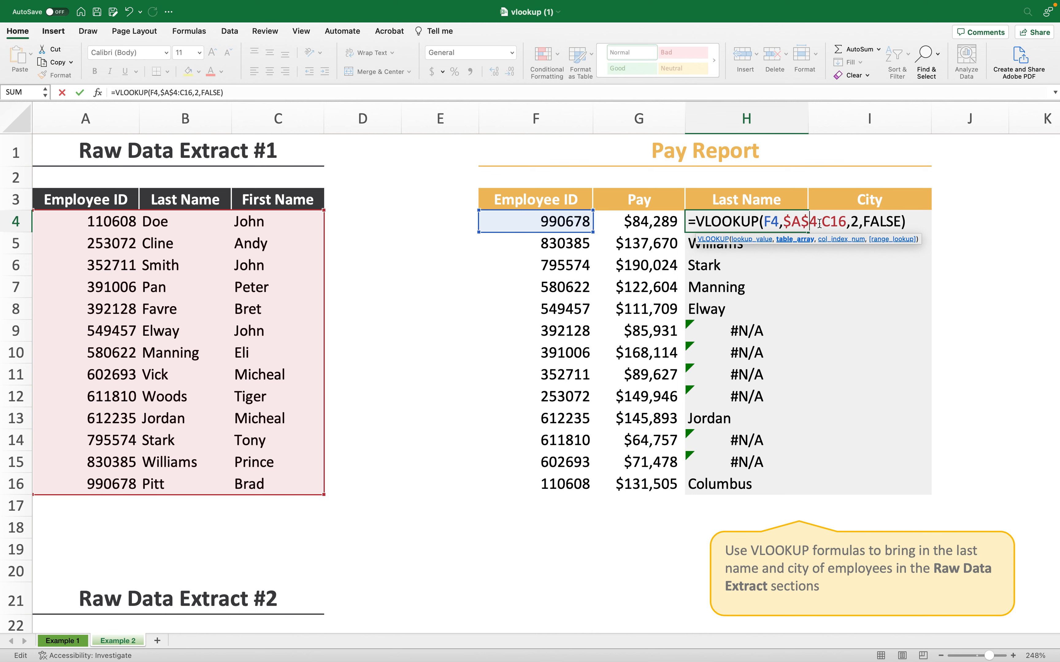
click(821, 224)
text($C)
text($C$)
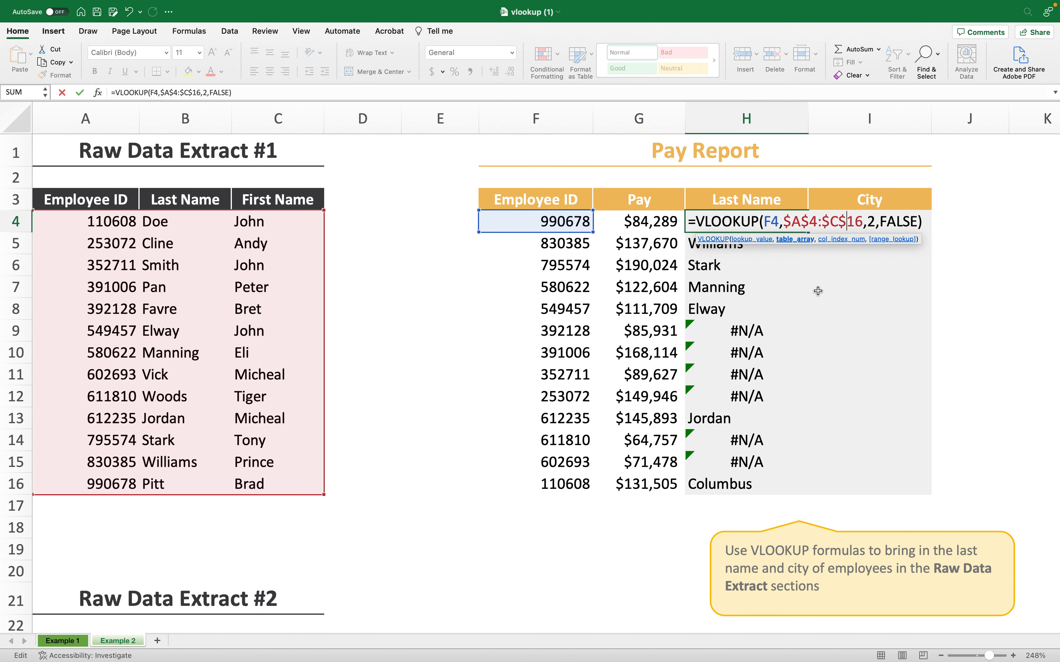
drag(783, 221, 800, 222)
drag(804, 219, 816, 221)
click(819, 255)
click(725, 216)
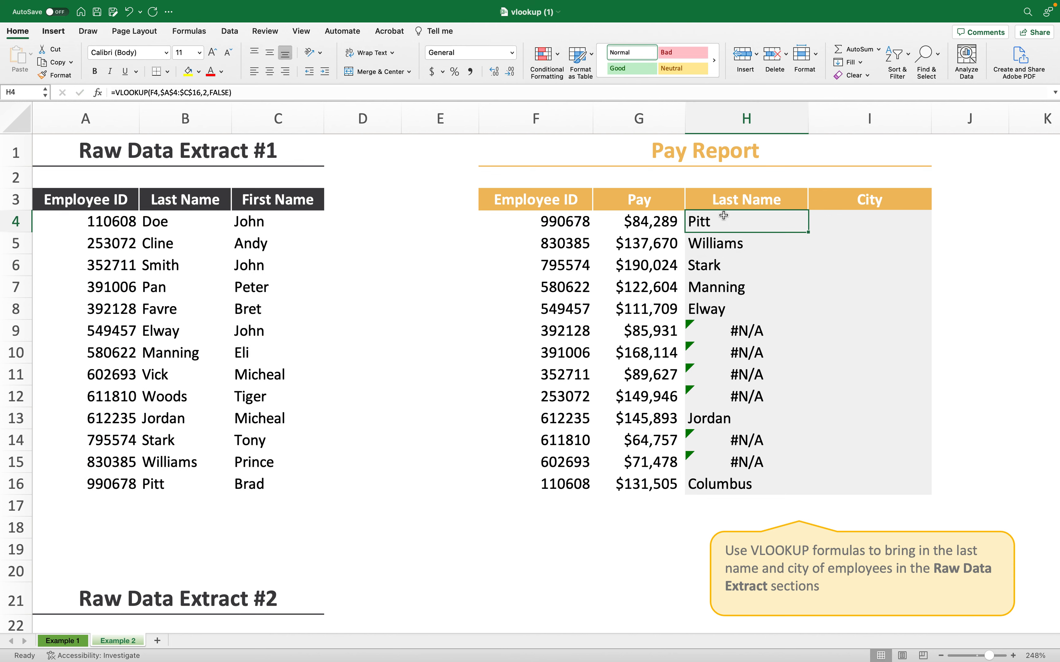
Step: Fill the H4 VLOOKUP formula with its absolute table array down the Last Name column through H16
drag(805, 241, 753, 482)
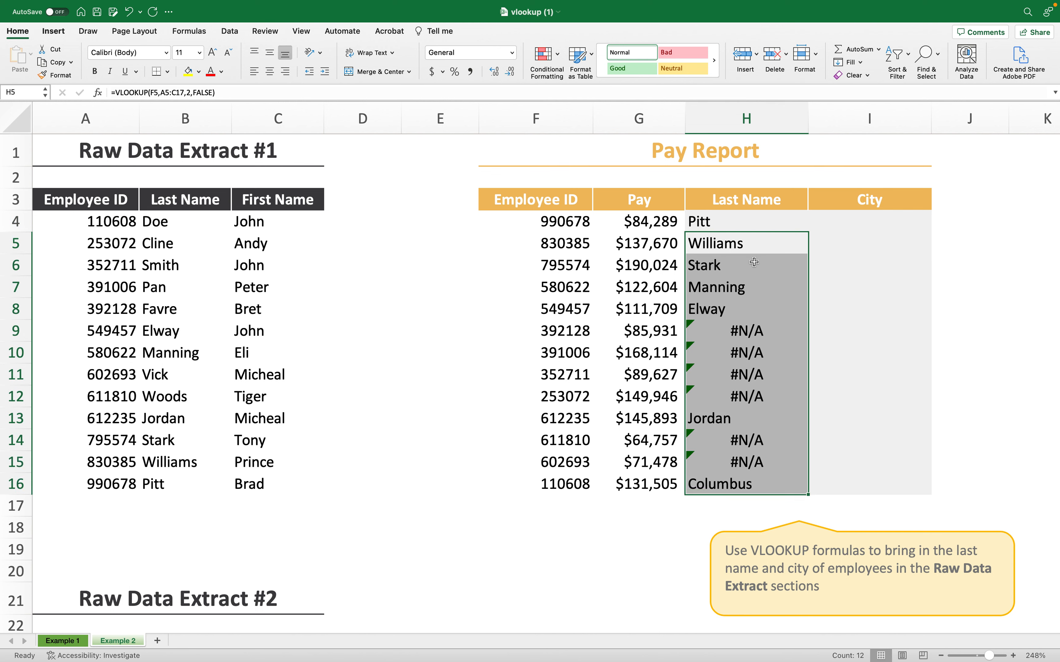
click(741, 223)
drag(808, 232, 784, 495)
Step: Compare the table array references in the H4 and H16 formulas, leaving both formulas unedited
key(Up)
double_click(721, 227)
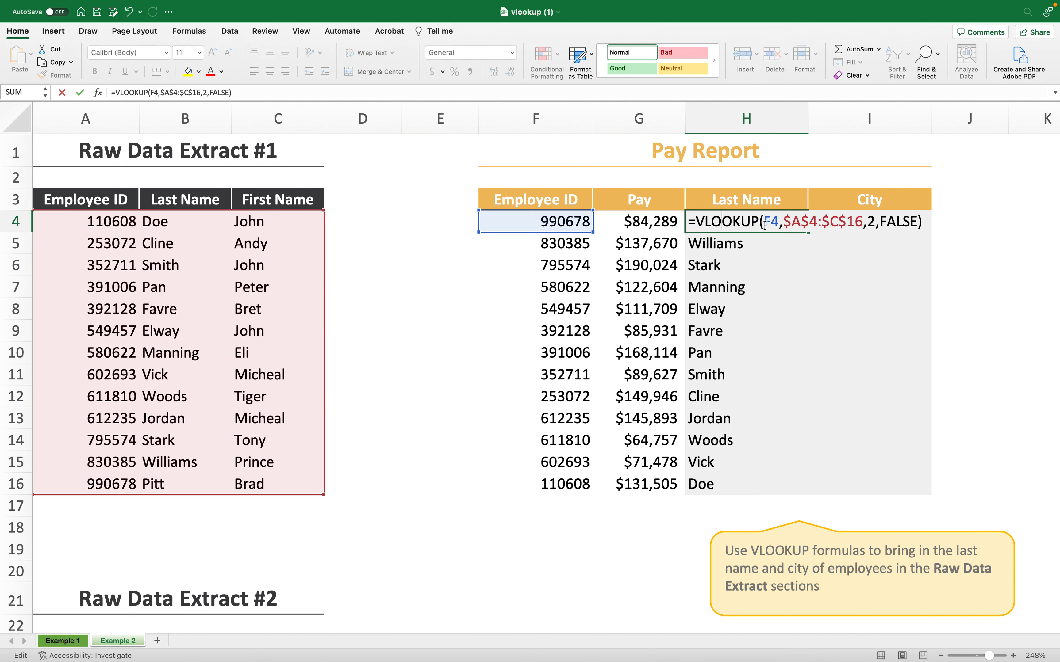
double_click(721, 484)
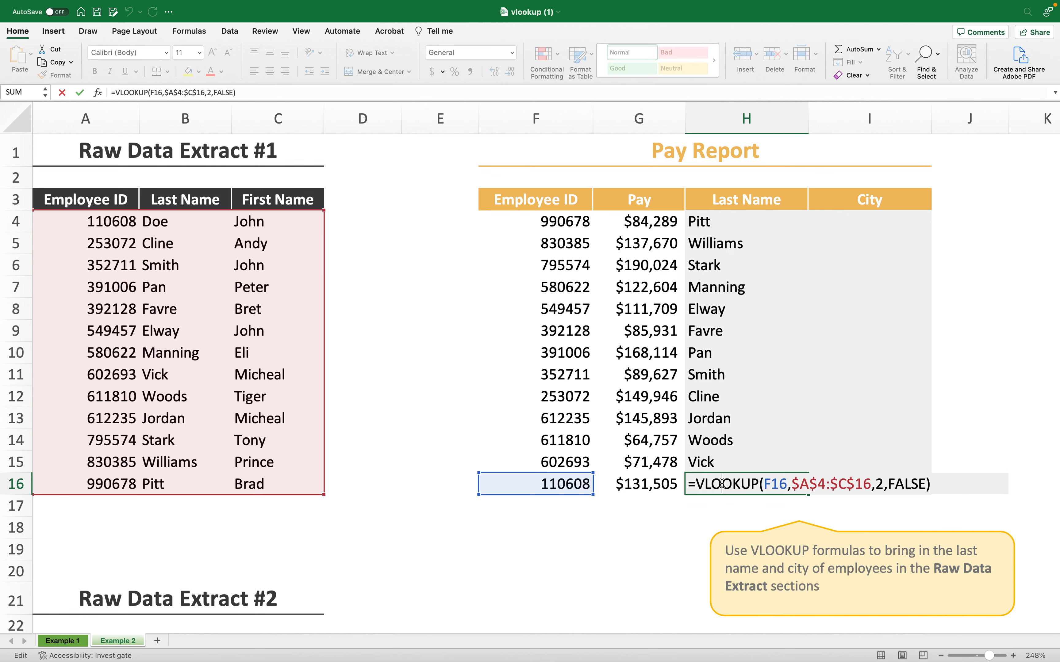
key(Escape)
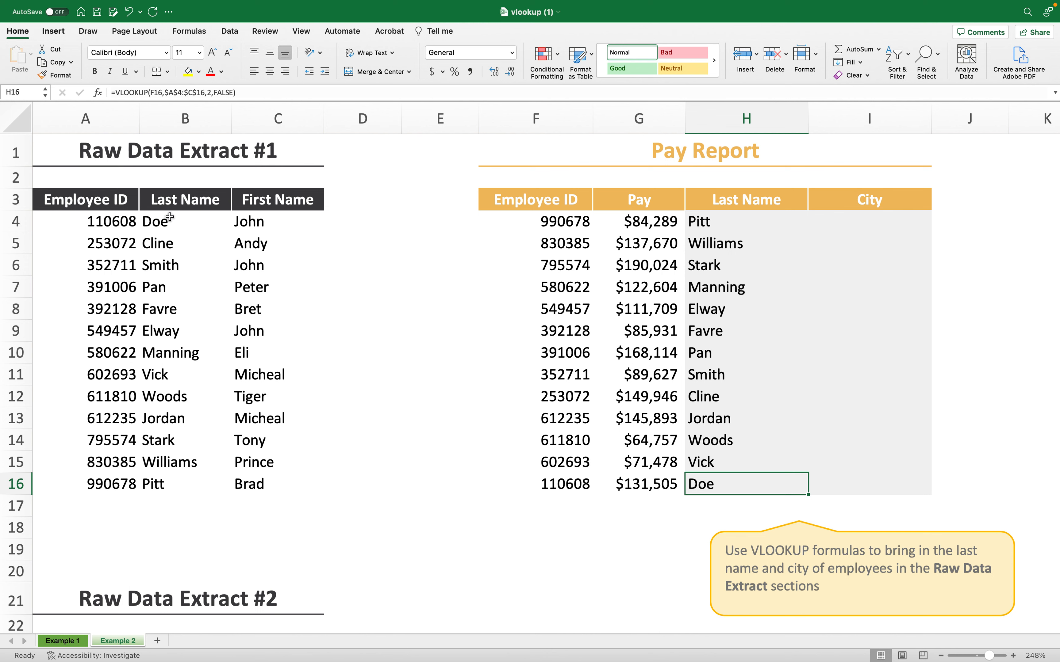
click(109, 222)
Step: Review the Raw Data Extract #2 table as the source for the Pay Report's City column
click(869, 224)
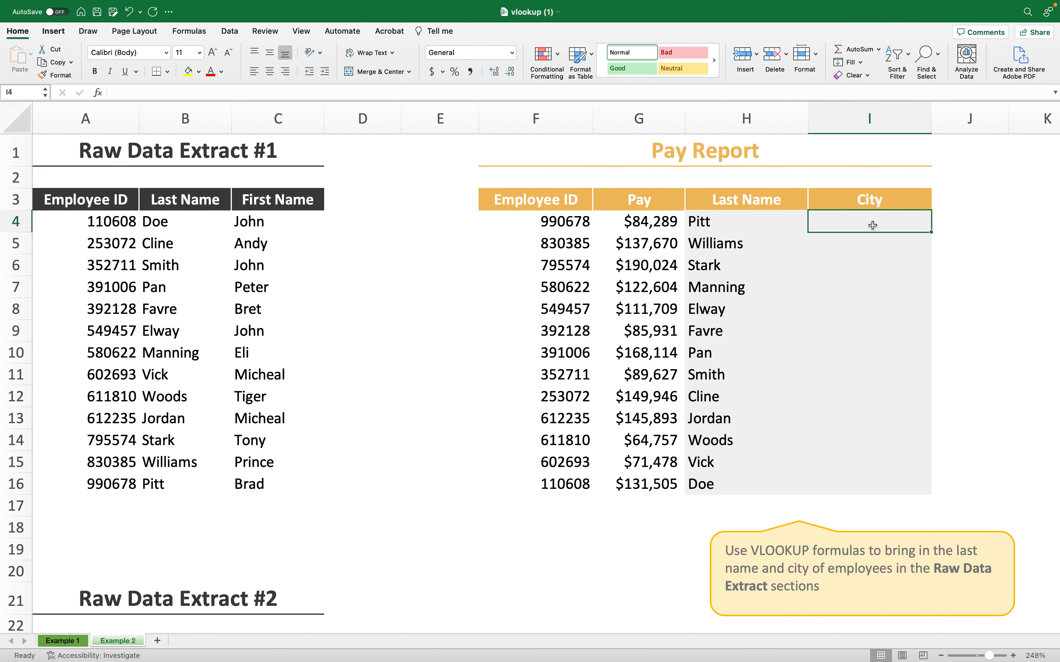
scroll(294, 478, down, 3)
scroll(295, 477, down, 10)
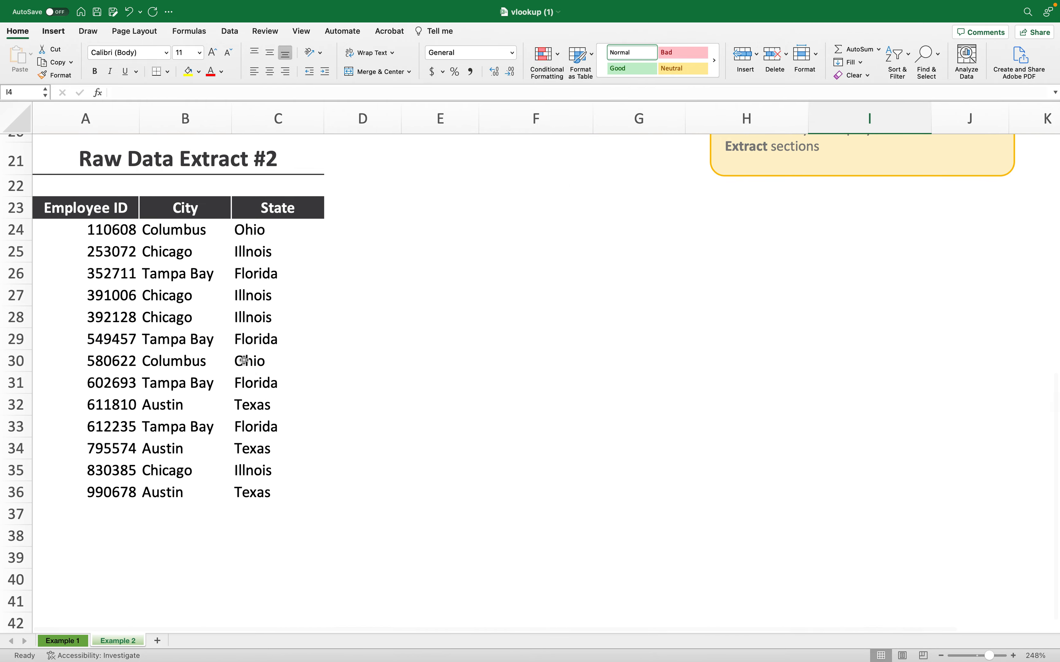
scroll(407, 338, up, 12)
scroll(407, 338, down, 2)
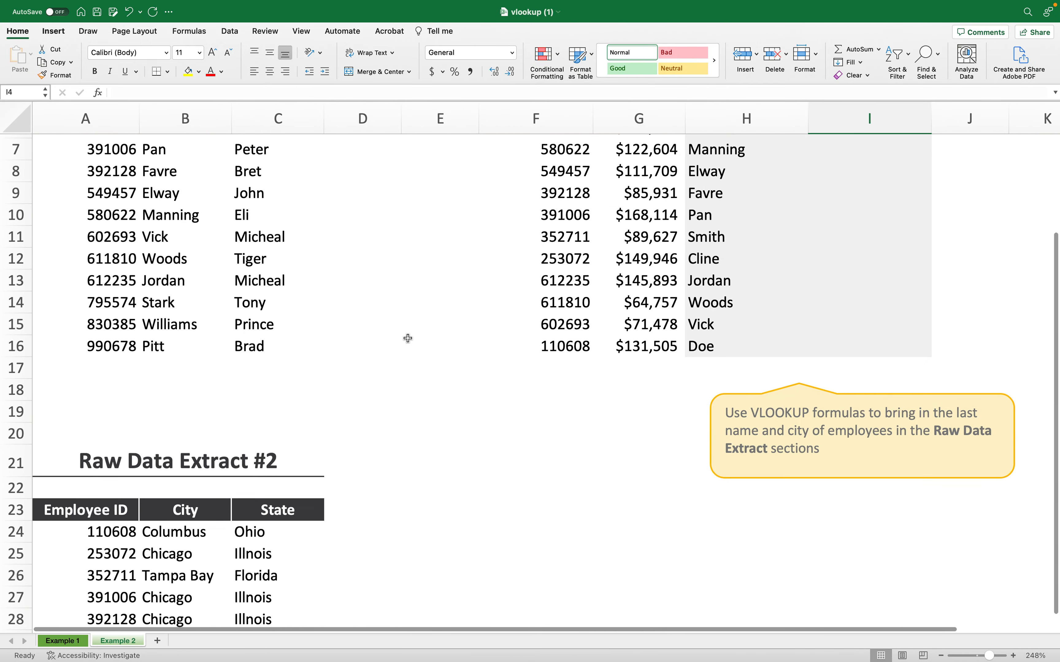
scroll(408, 339, up, 2)
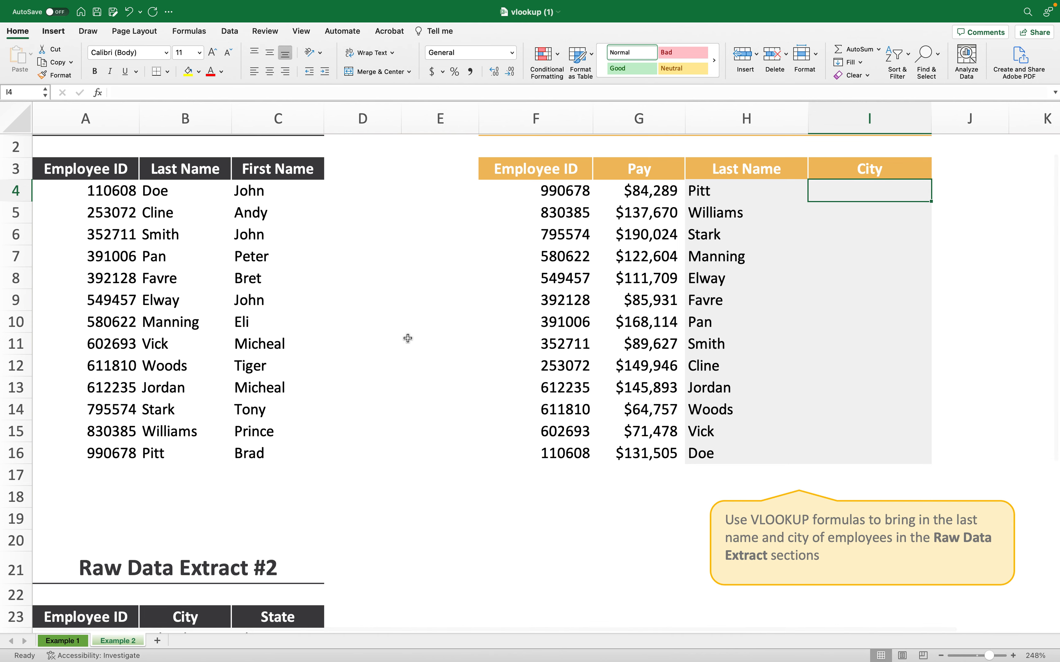
scroll(407, 338, down, 2)
scroll(408, 338, up, 3)
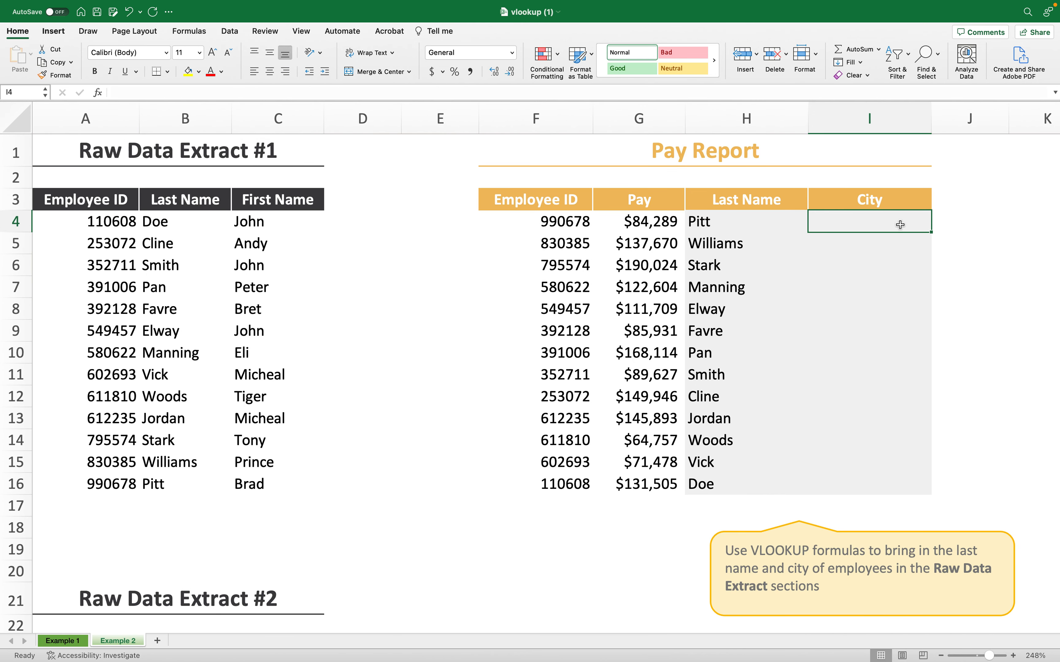
scroll(889, 228, down, 6)
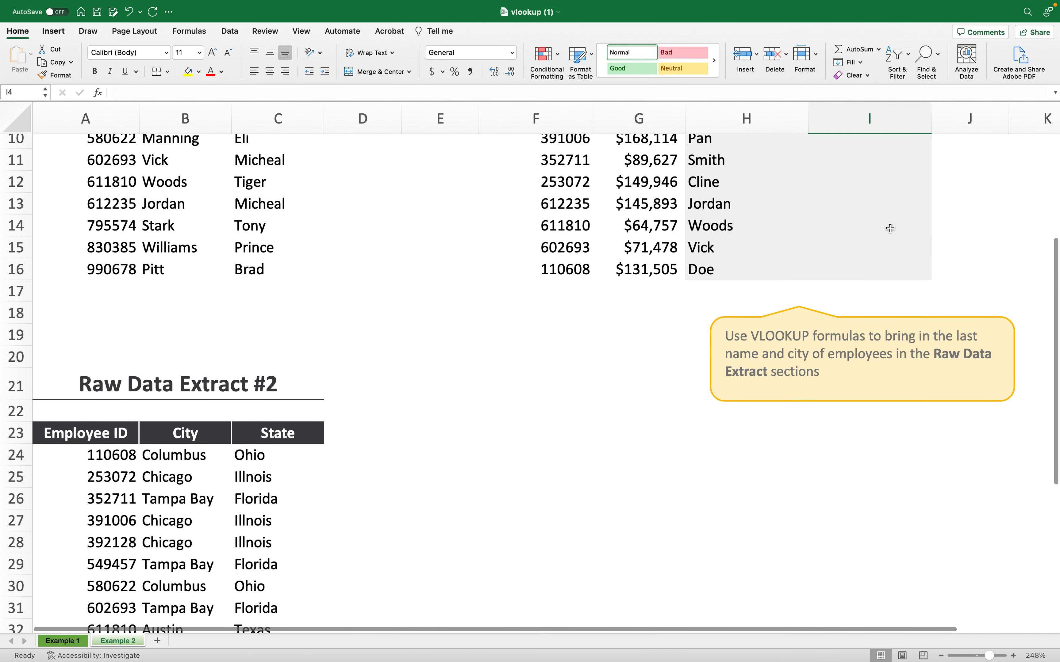
Step: Inspect the extent of the Raw Data Extract #2 data and the cell references of its first Employee ID entries
drag(94, 293, 271, 553)
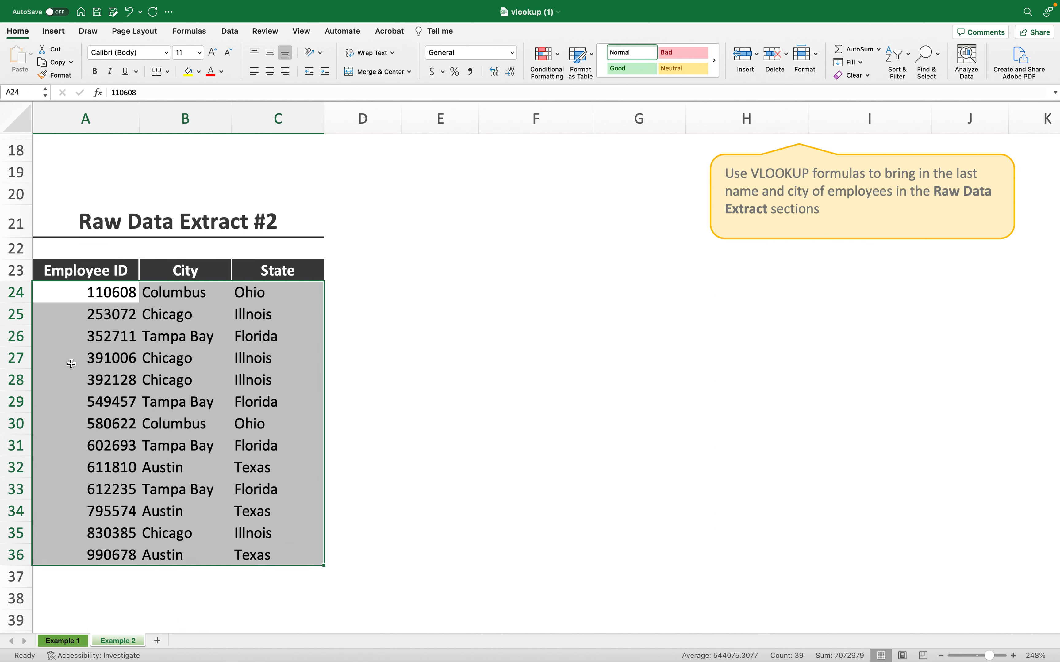
click(250, 541)
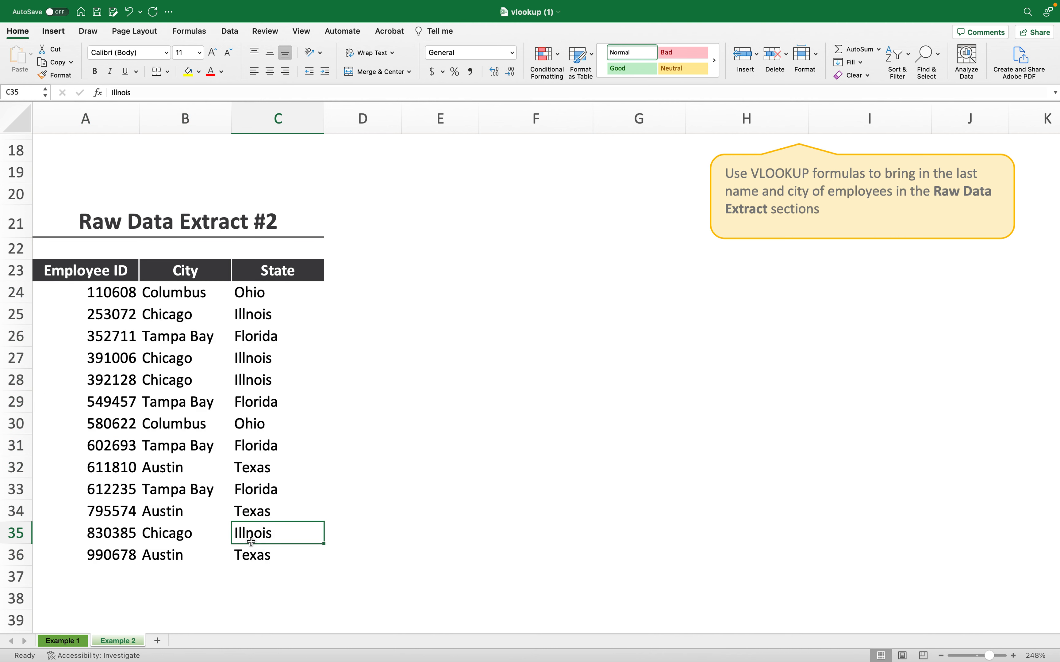
click(119, 297)
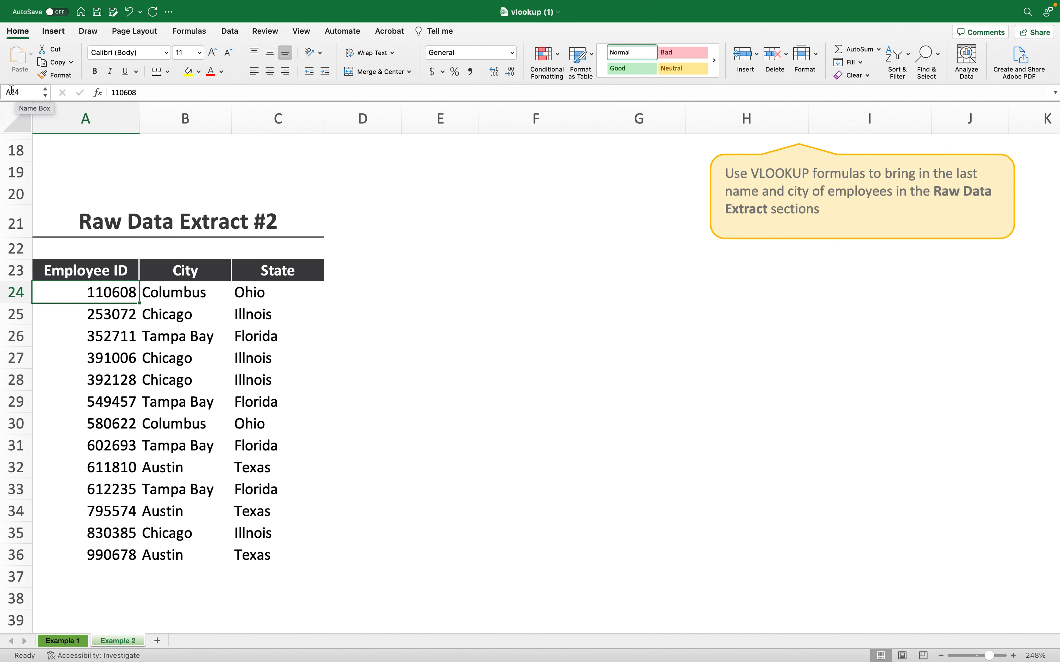
click(134, 316)
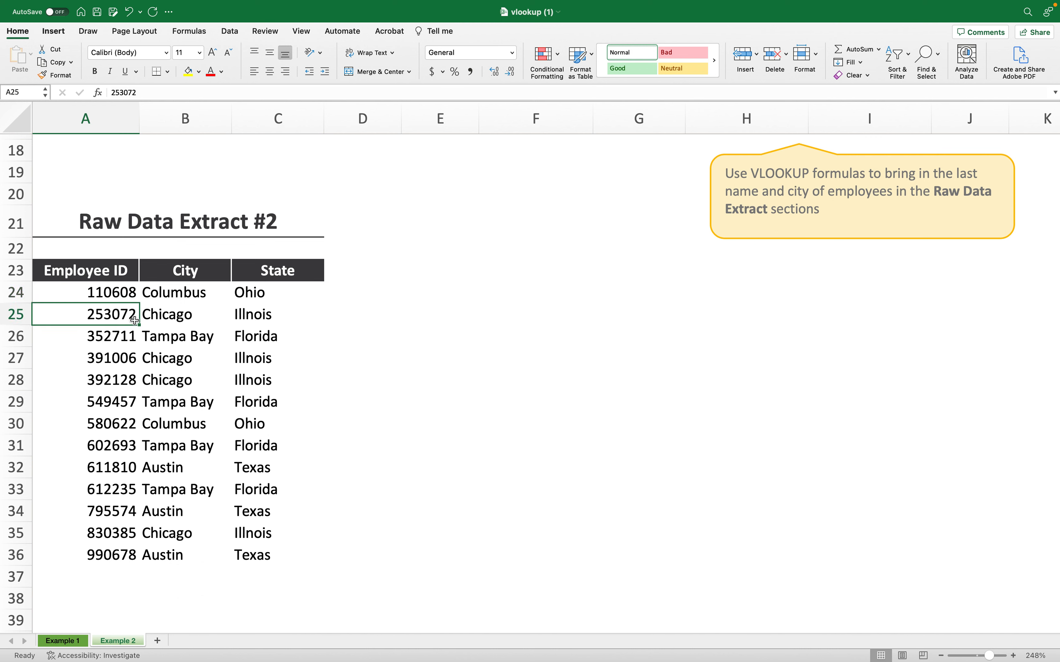
click(111, 291)
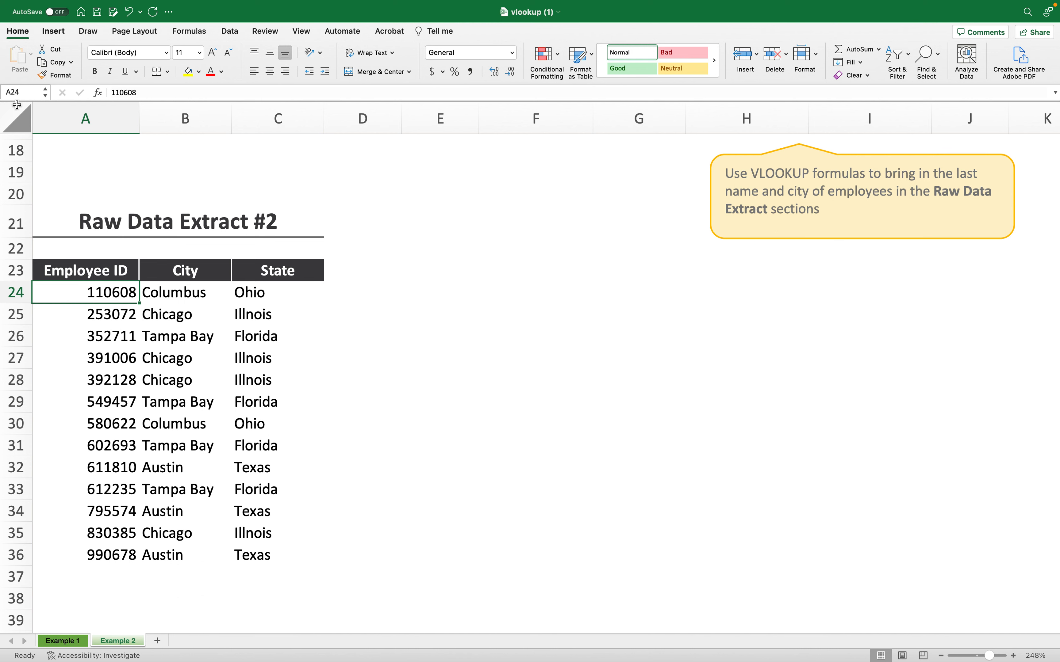
click(180, 380)
Step: Try to name the Raw Data Extract #2 range A24:C36 as RD2
drag(118, 297, 286, 546)
click(24, 90)
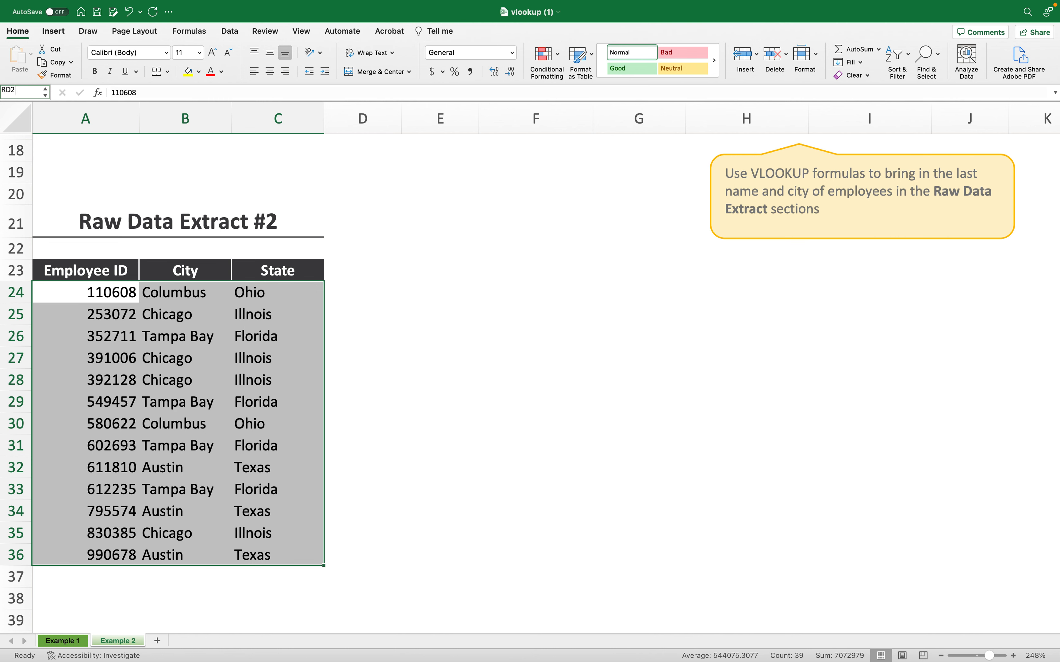
key(Return)
click(393, 282)
click(171, 312)
drag(123, 292, 263, 554)
click(23, 91)
text(RW)
key(Return)
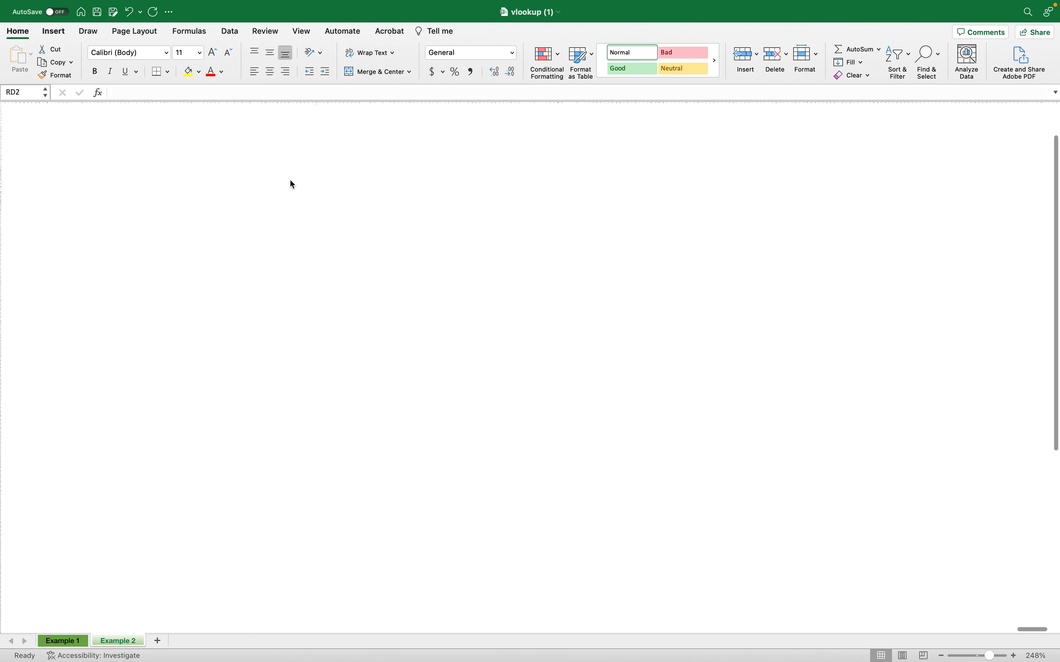
Step: Zoom out to 126% and return to column A so both raw data tables and the Pay Report are in view
scroll(316, 156, down, 10)
scroll(316, 157, up, 5)
scroll(520, 378, up, 9)
scroll(520, 378, left, 7)
drag(952, 657, 982, 656)
scroll(431, 394, up, 20)
scroll(431, 394, left, 4)
scroll(326, 252, left, 20)
scroll(326, 252, left, 20)
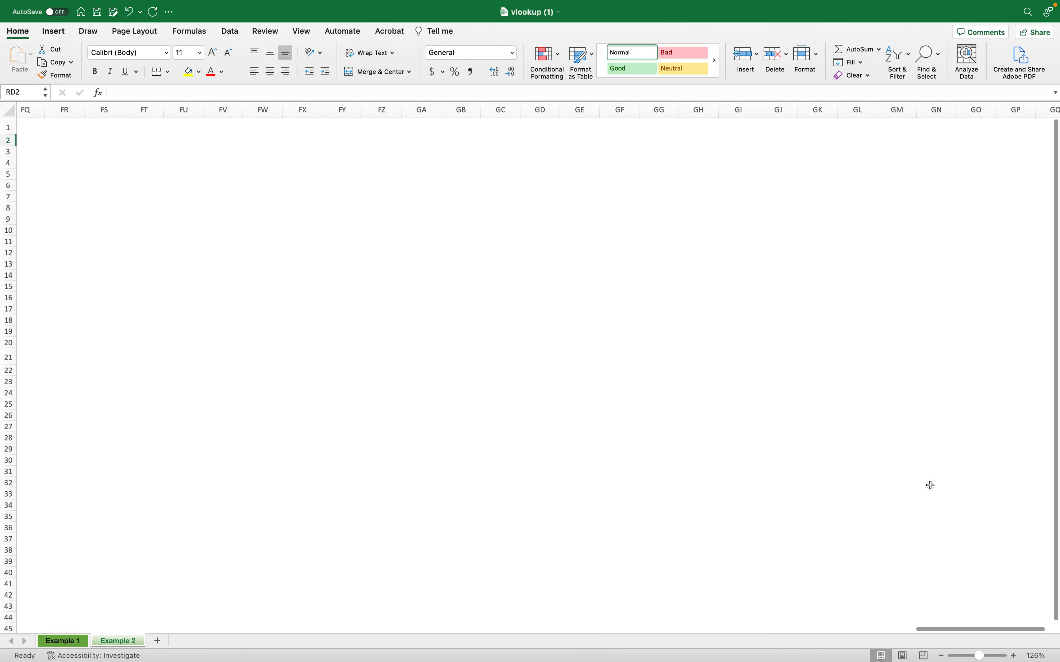
drag(932, 630, 52, 628)
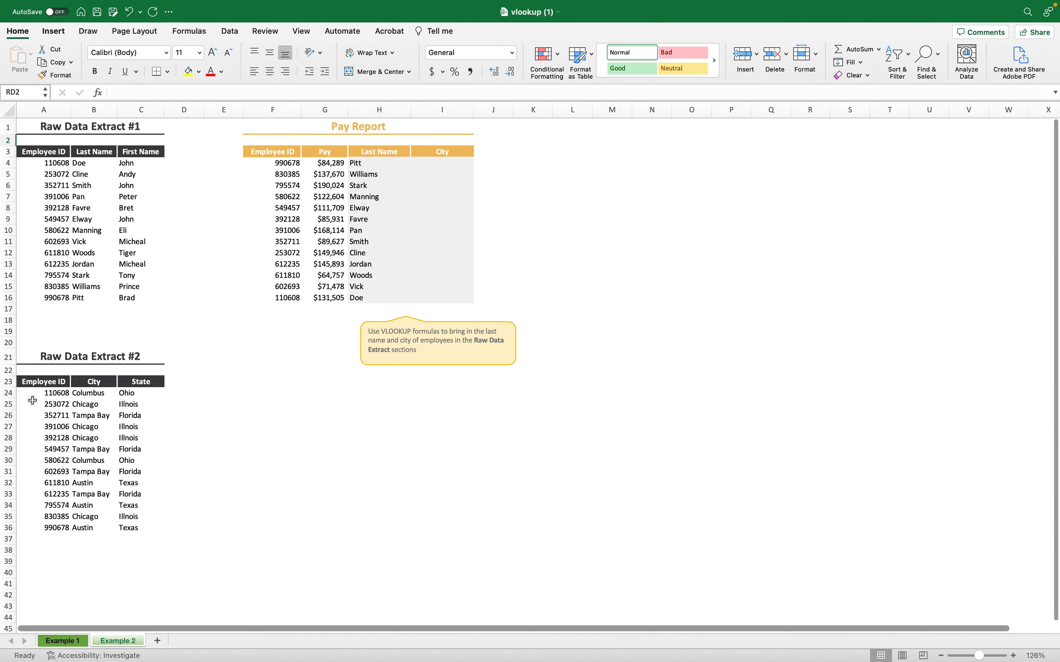
drag(43, 394, 126, 530)
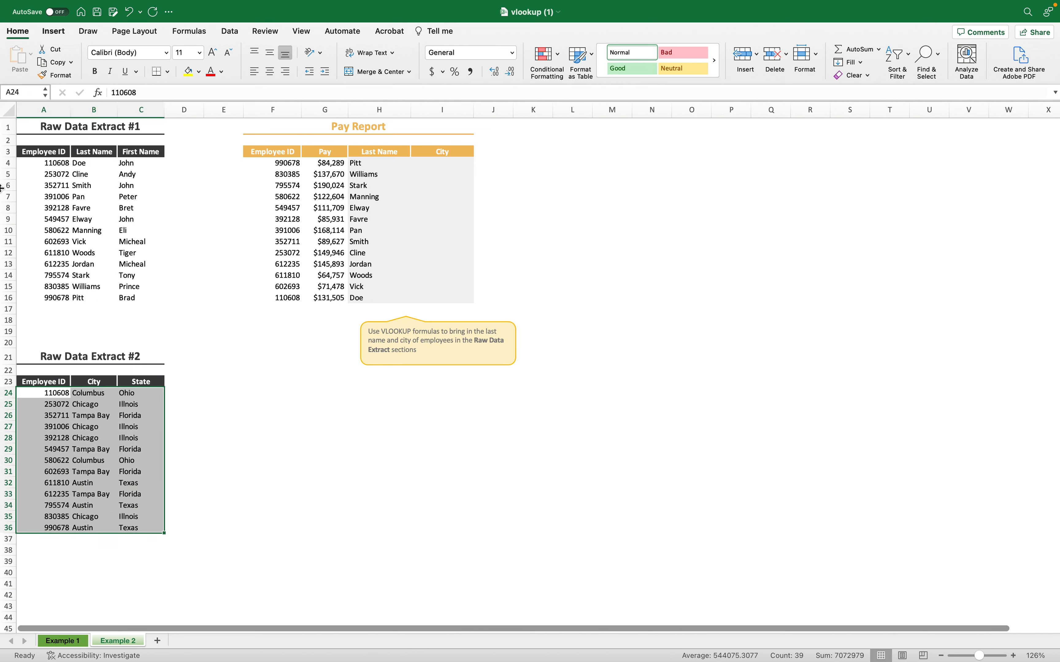
click(435, 162)
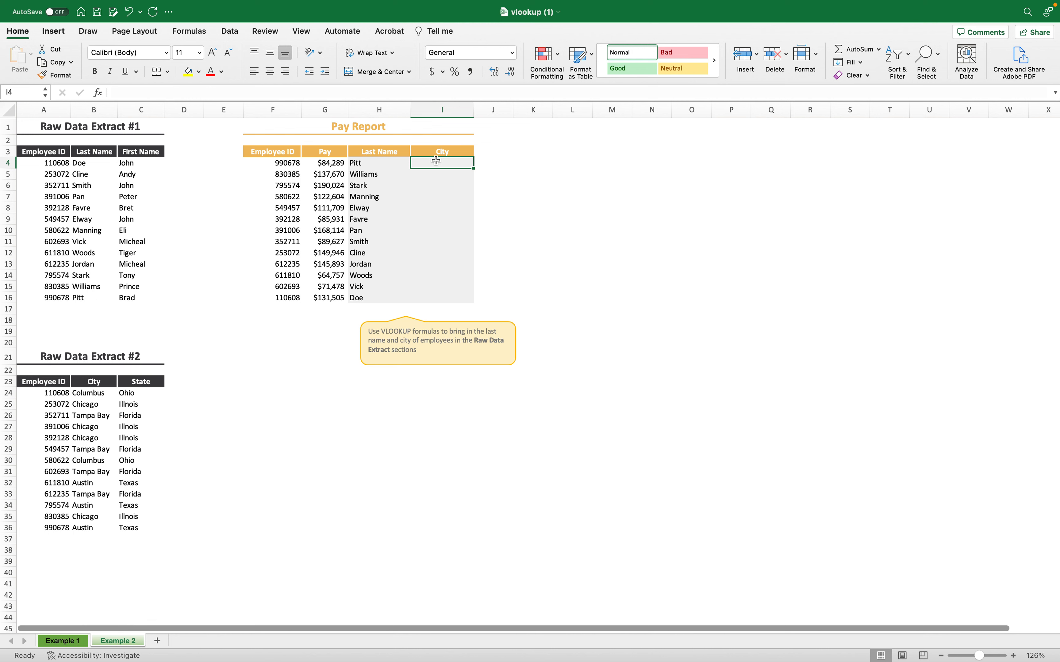
text(=VLOOKUP()
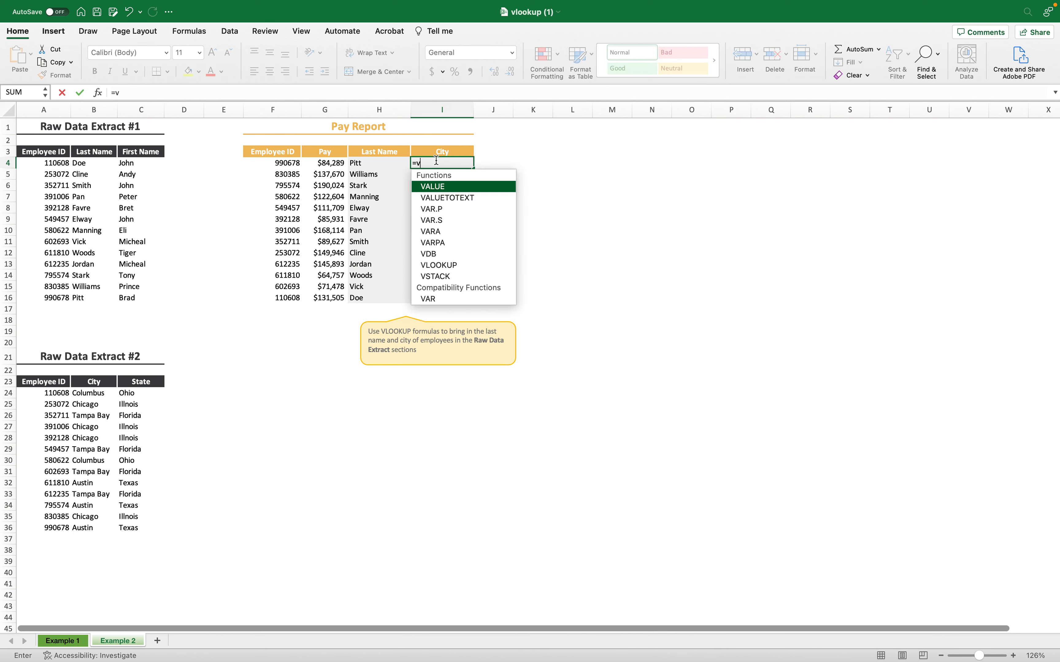
click(275, 164)
text(,)
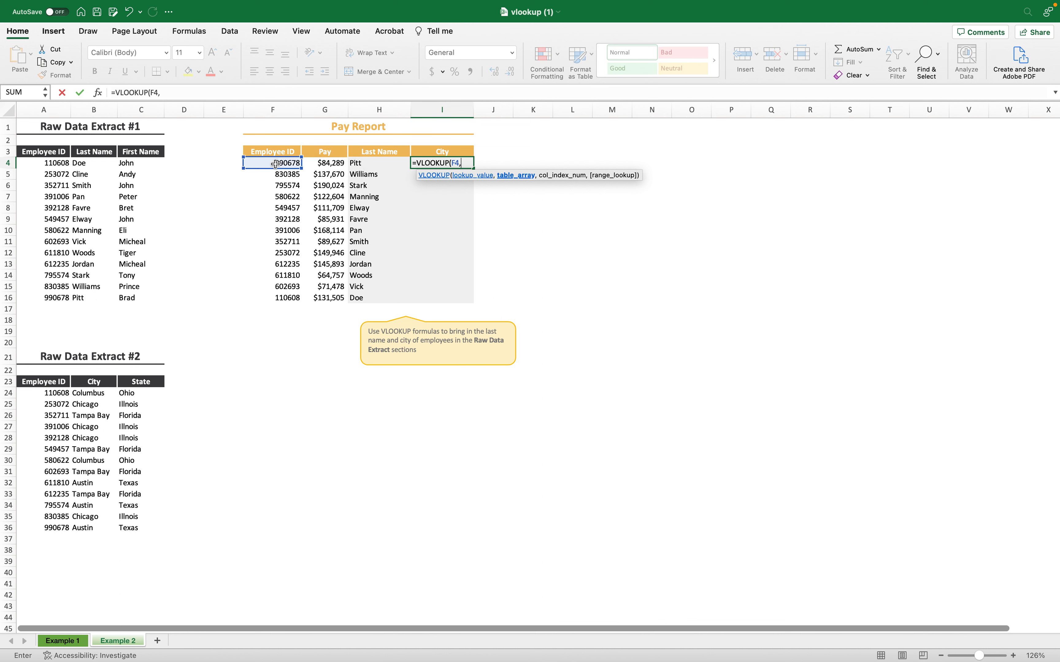
text(r)
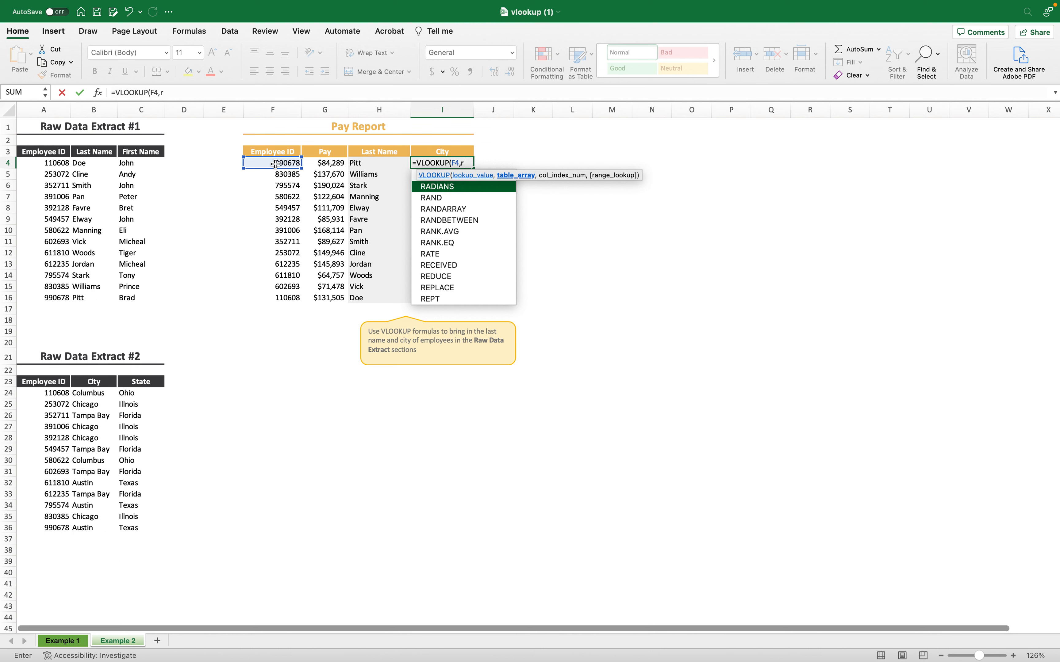
key(BackSpace)
text(RD)
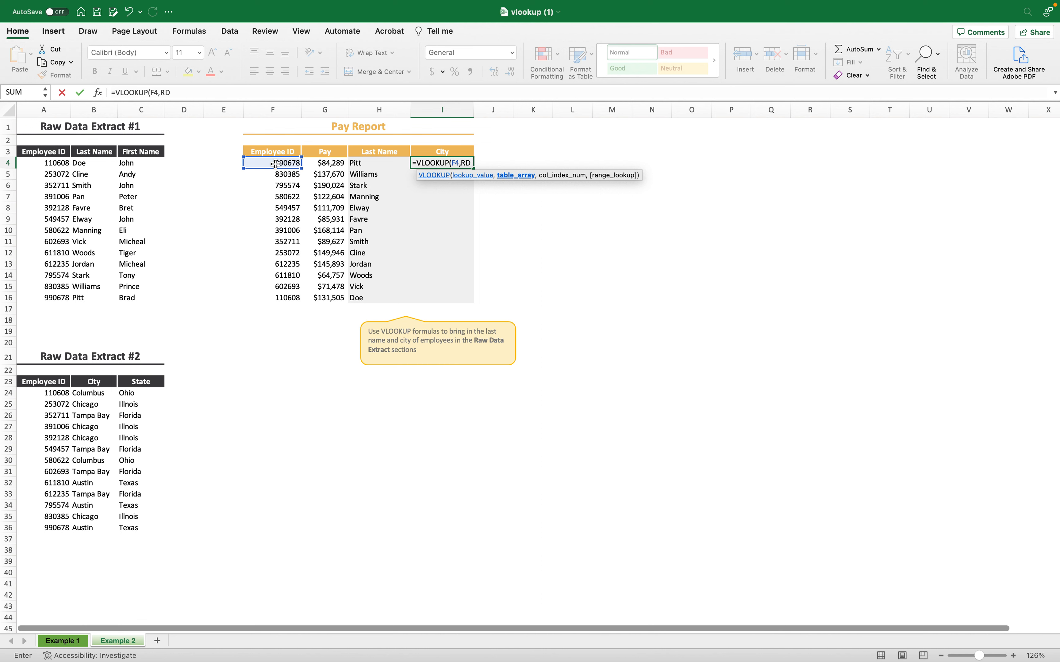
key(BackSpace)
text(D)
key(BackSpace)
key(BackSpace)
key(Escape)
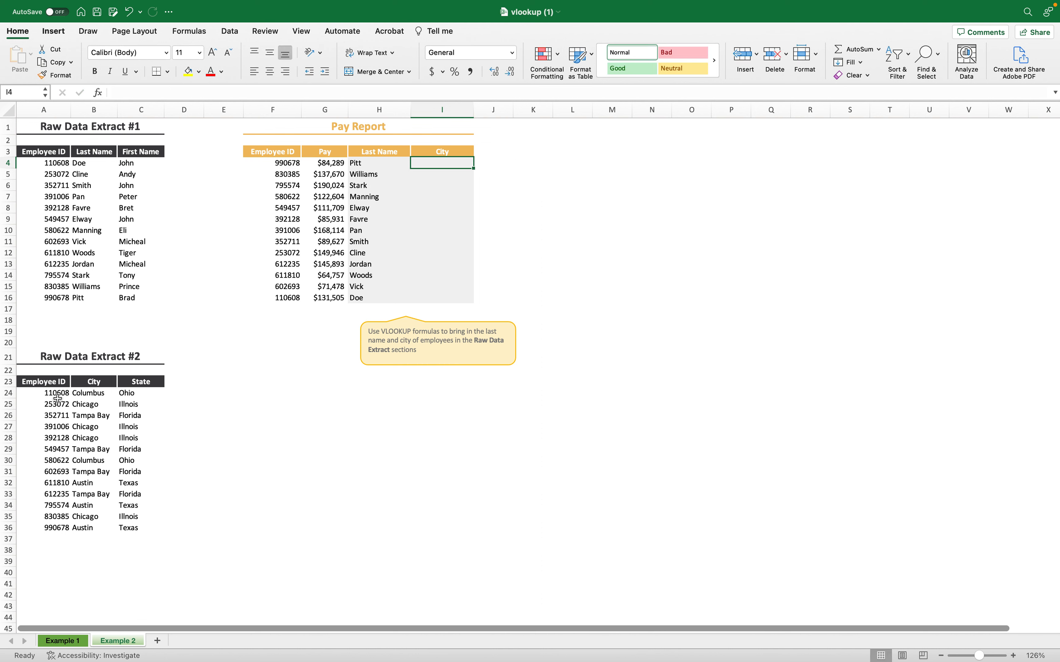
Step: Try to give the Raw Data Extract #2 range A24:C36 the name Rawdata2
drag(57, 394, 125, 527)
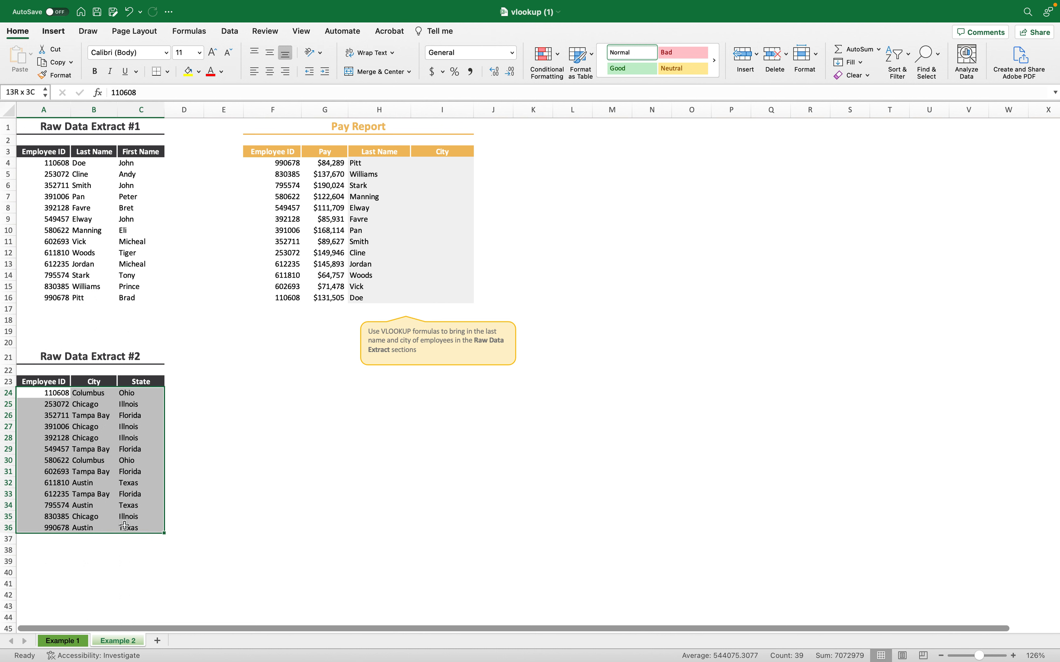
click(25, 91)
text(Rawdata2)
key(Return)
click(23, 93)
click(177, 307)
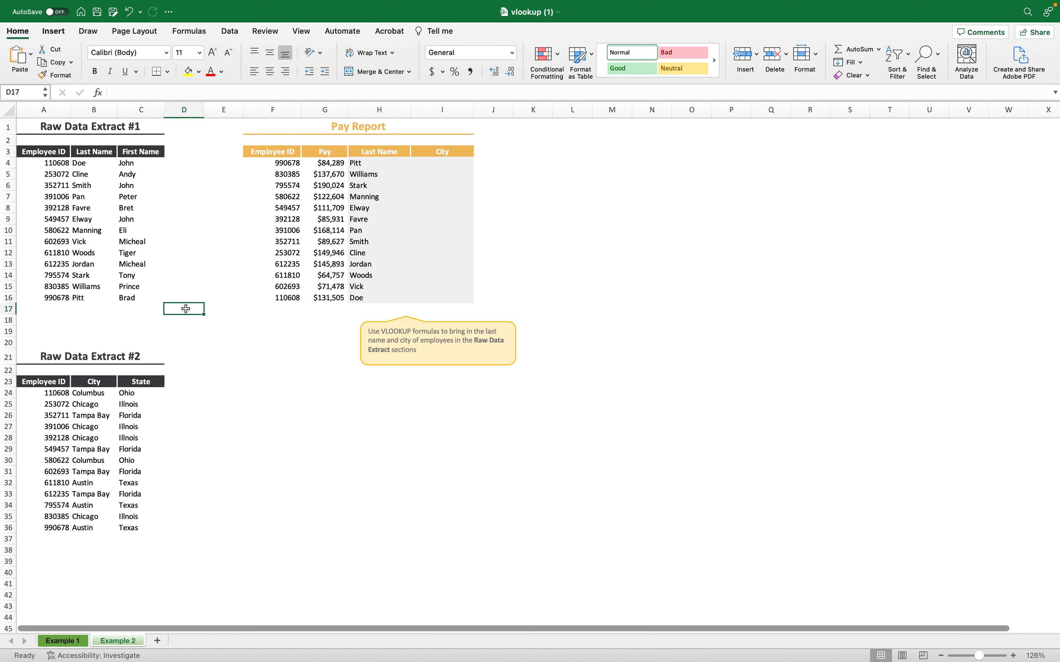
Step: Enter a VLOOKUP in I4 with lookup value F4, table array rawdata2, column index 2 and a range lookup option
click(429, 162)
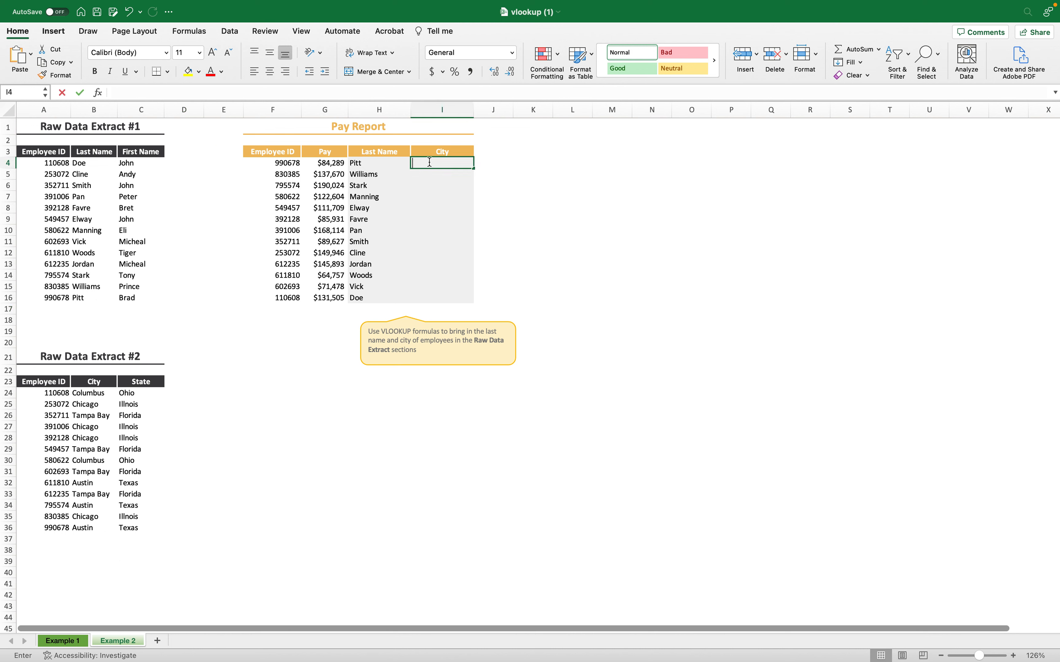
text(=vl)
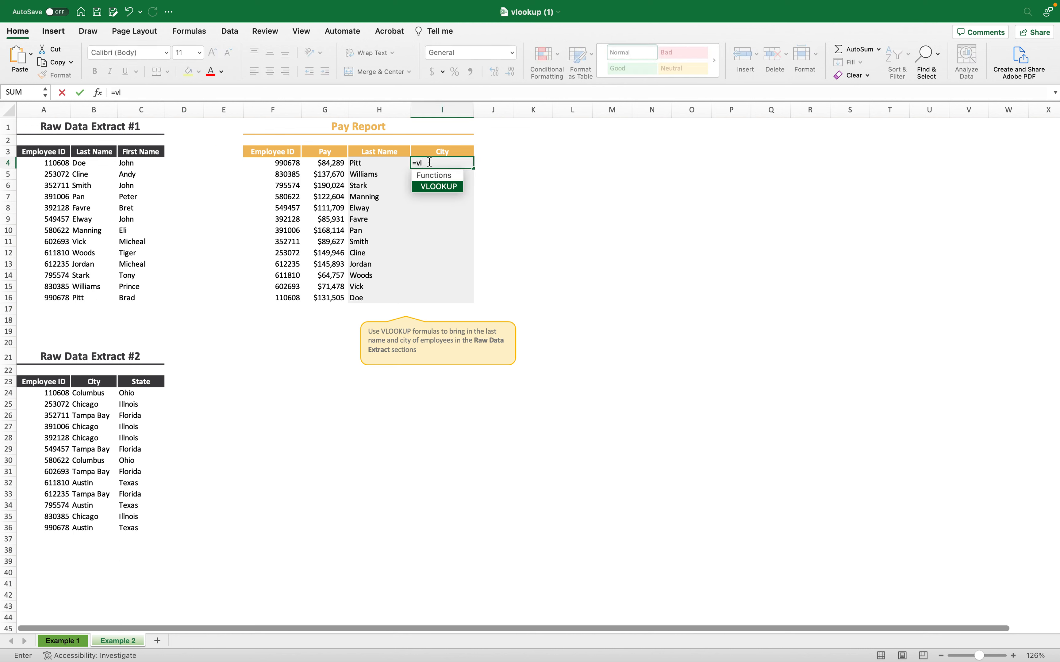
key(Tab)
click(262, 165)
text(,rawdata)
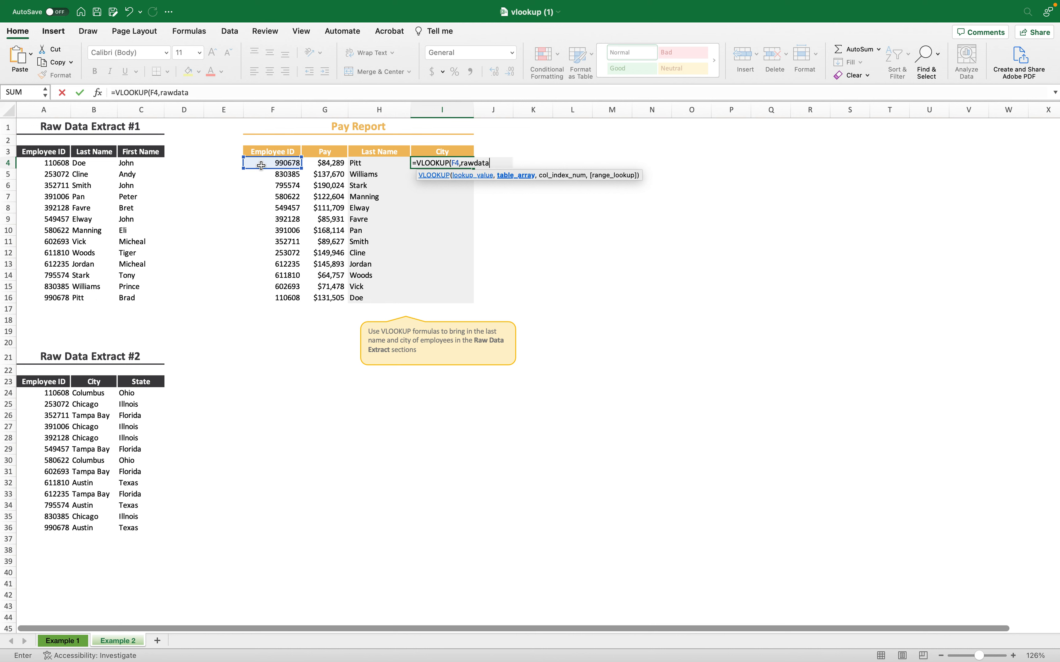
text(2,2)
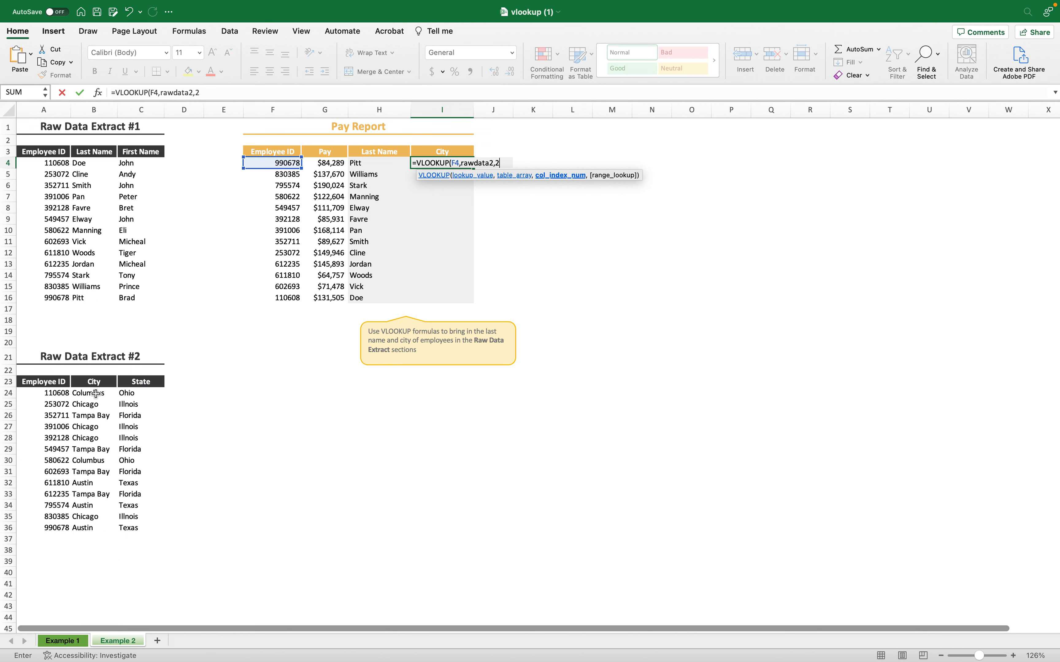
text(,)
double_click(529, 217)
text())
key(Return)
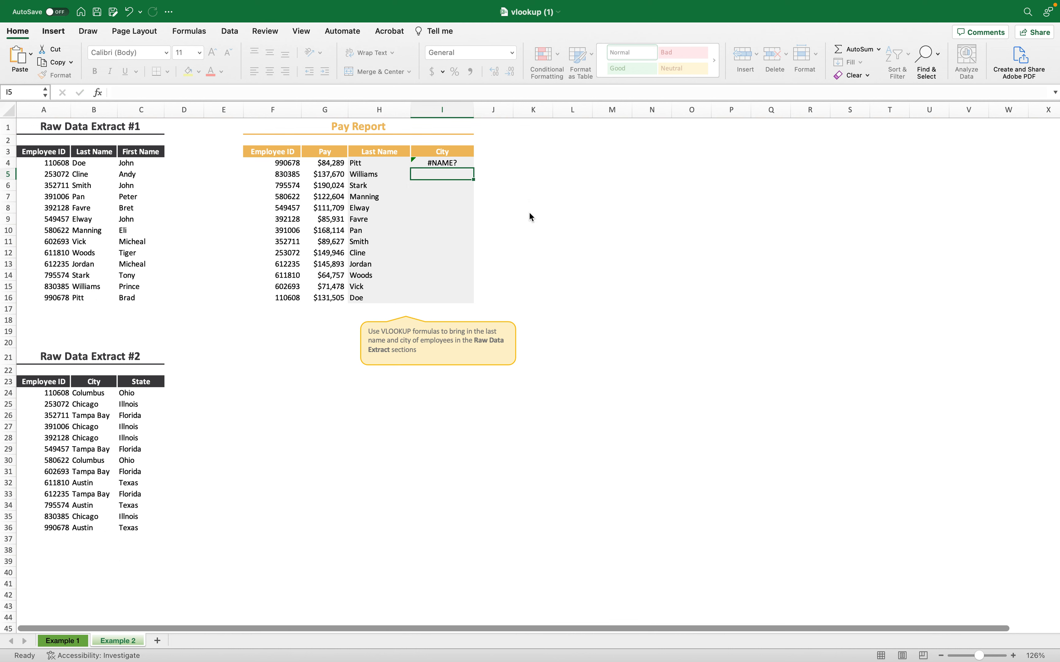
Step: Name the range A24:C36 in Raw Data Extract #2 as Rawdata2
click(44, 392)
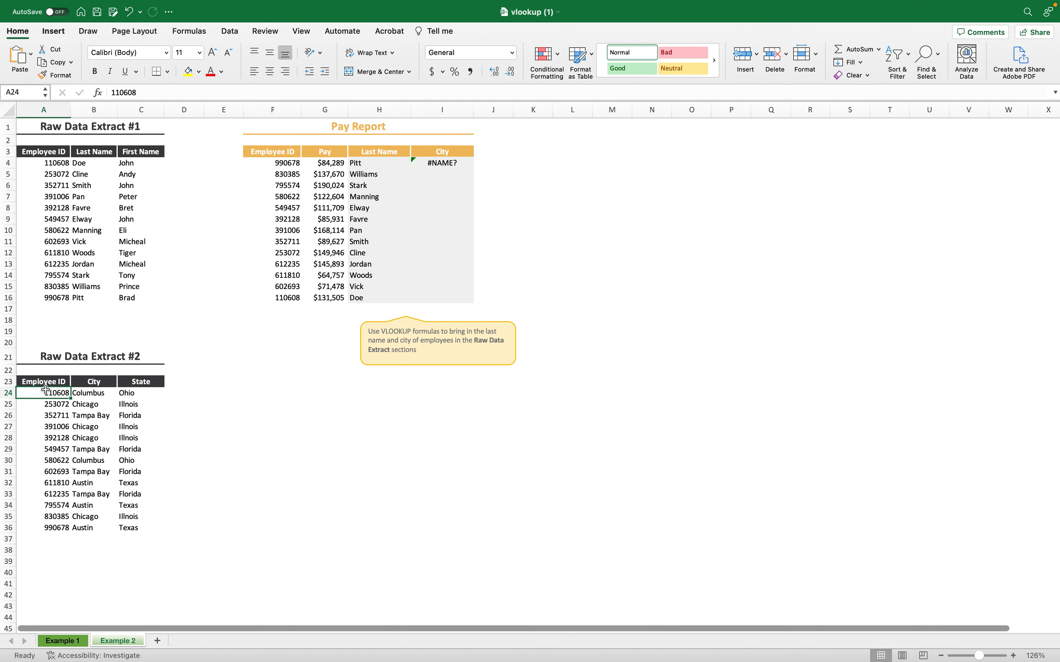
shift+click(150, 529)
click(16, 90)
text(Rawdata2)
key(Return)
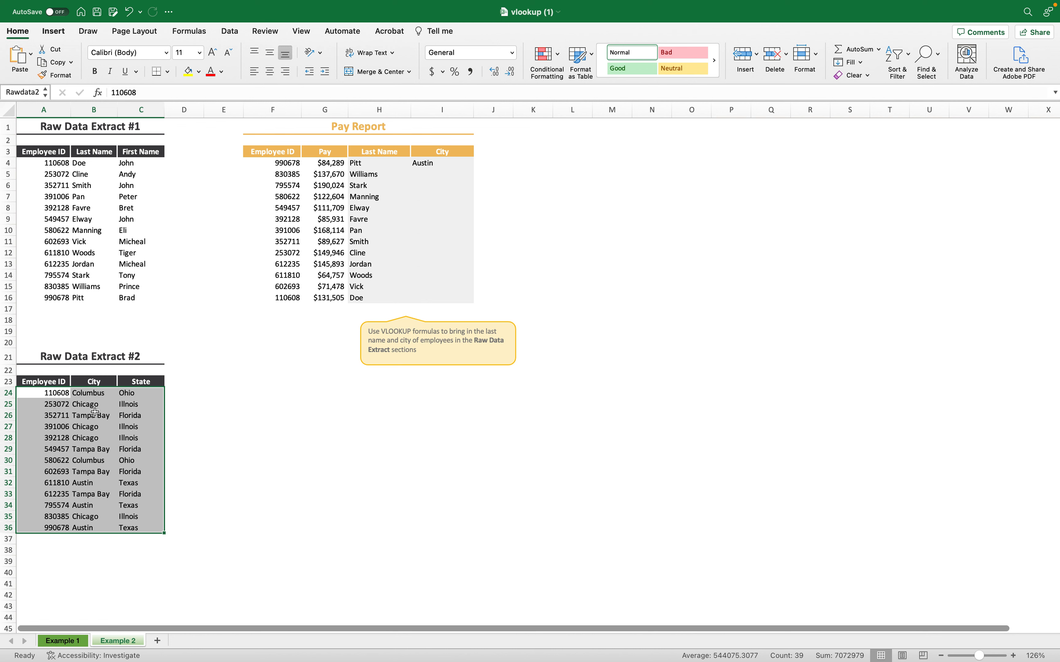
Step: Copy the City VLOOKUP formula from I4 down through I16 in the Pay Report
click(428, 162)
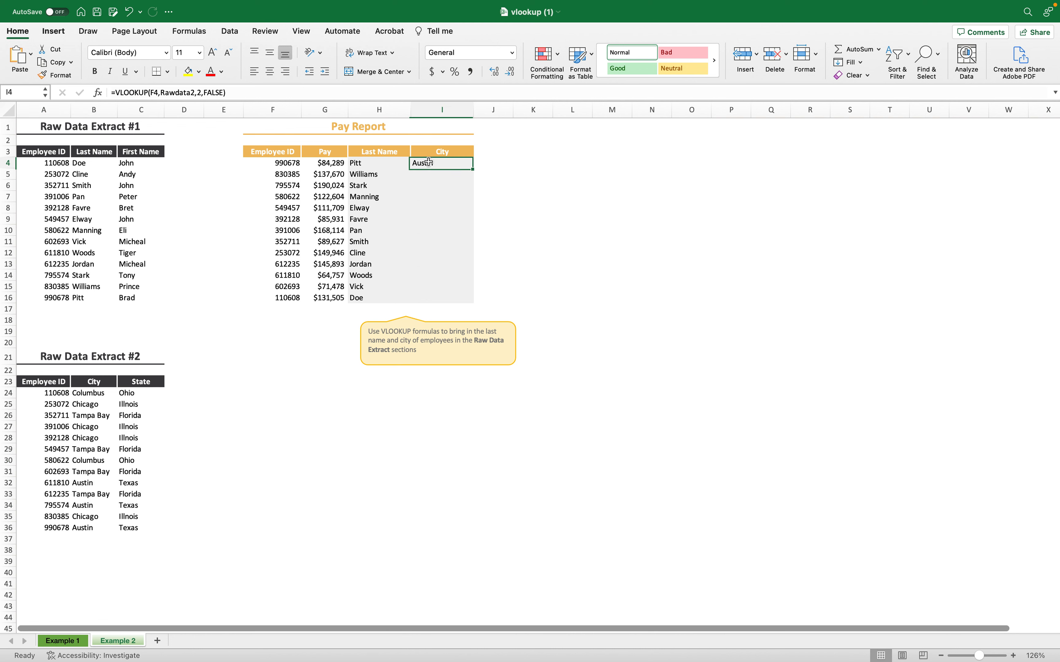
drag(475, 170, 448, 302)
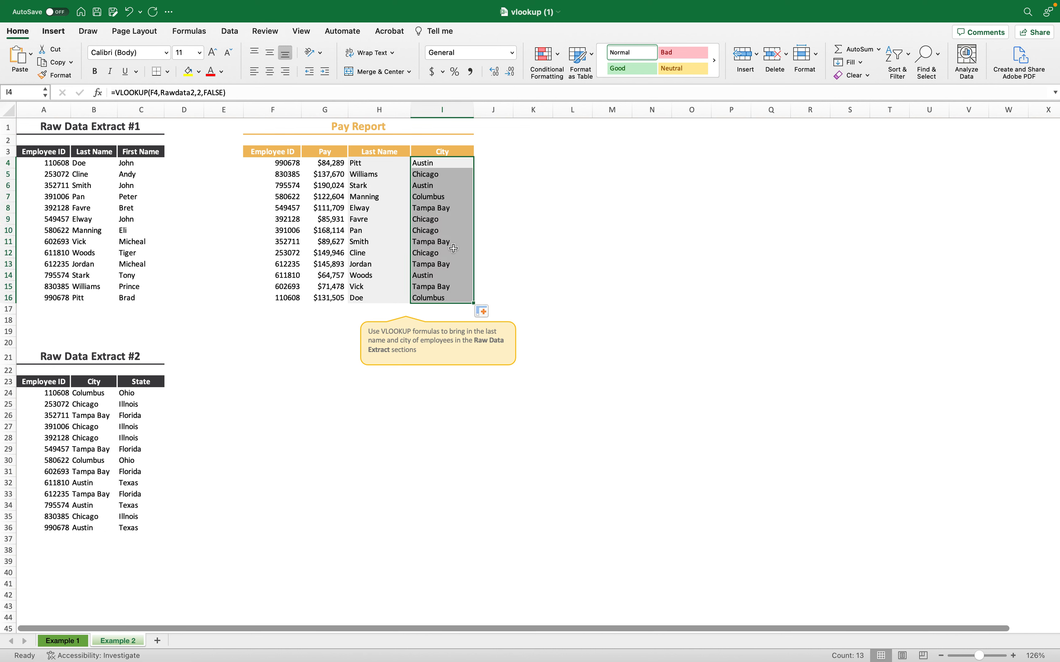
Step: Examine the lookup cell and table range referenced by the City formulas in I13 and I10, leaving them unedited
click(447, 260)
double_click(446, 260)
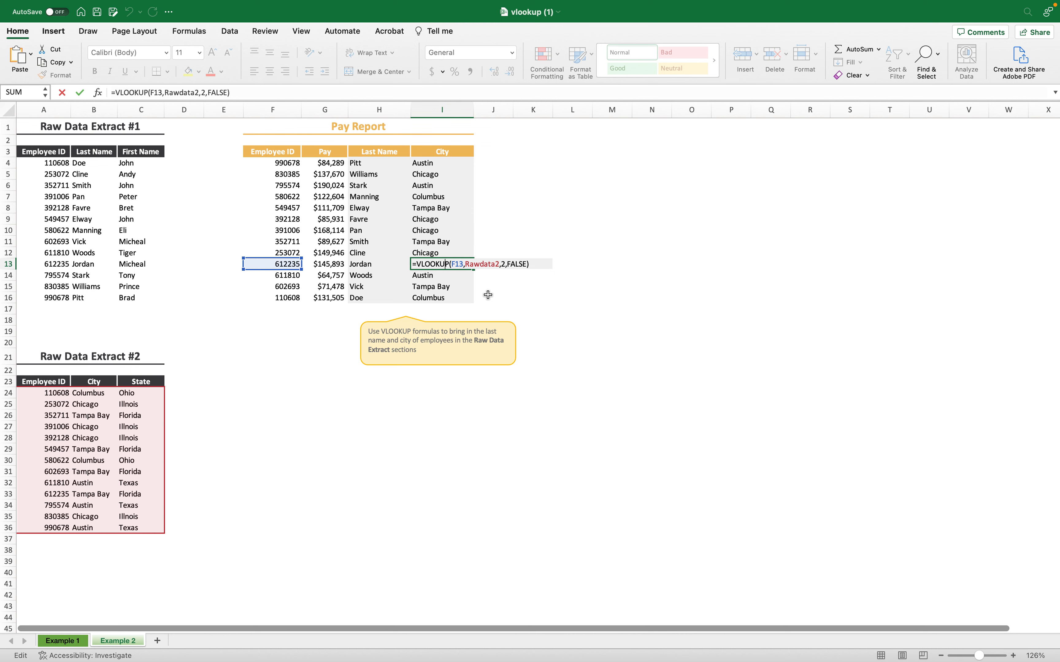
click(429, 231)
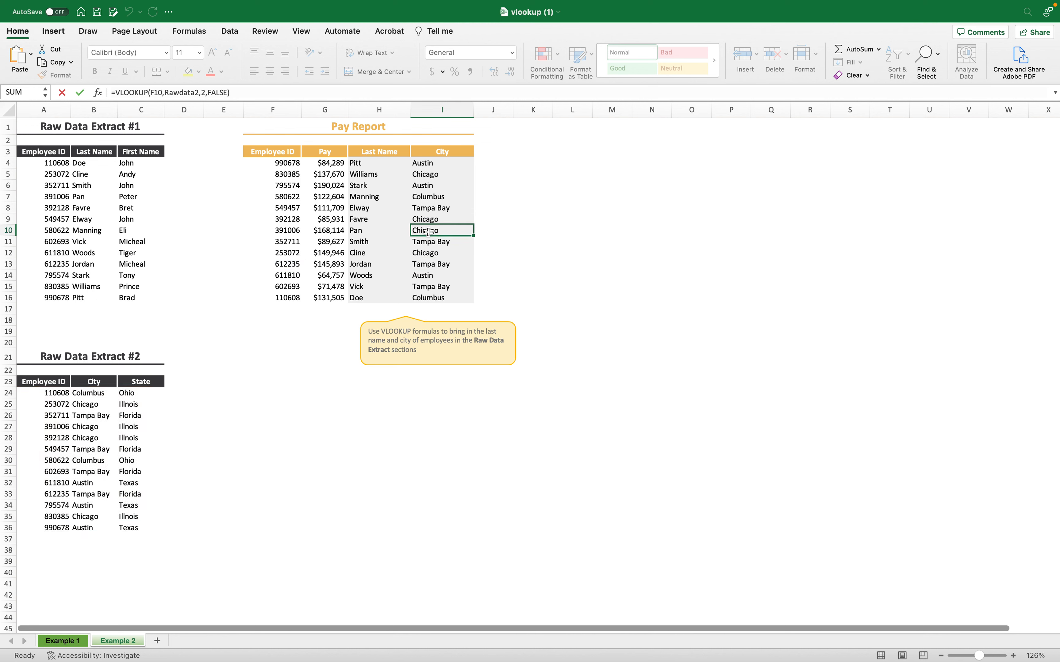
double_click(429, 232)
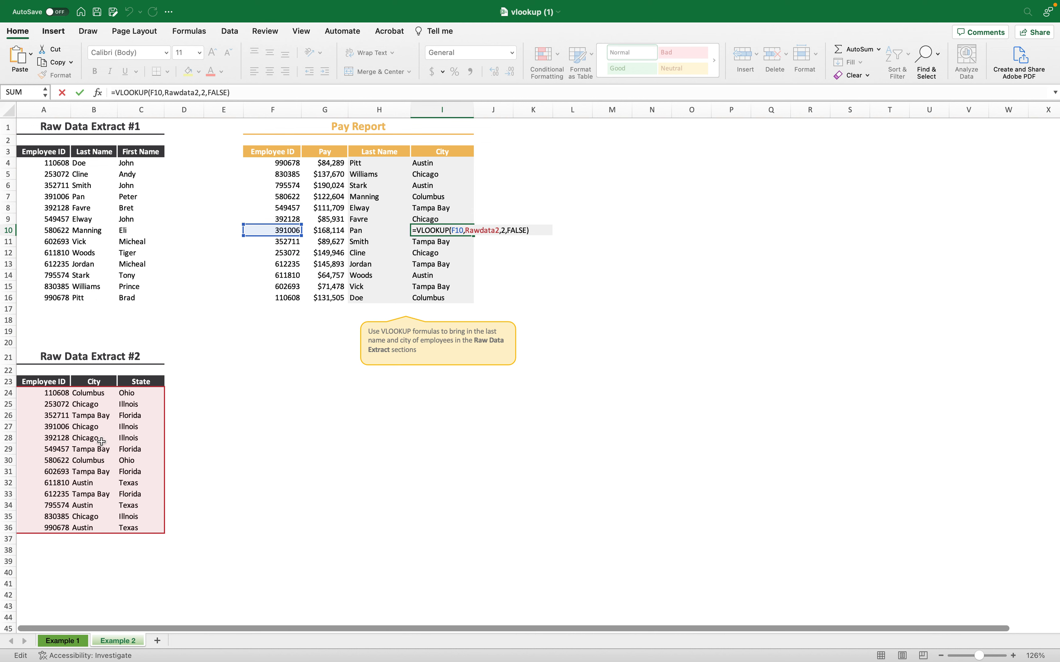
key(Escape)
Step: Compare the table reference in the Last Name formula in H6 with the one in the City formula in I11
double_click(363, 186)
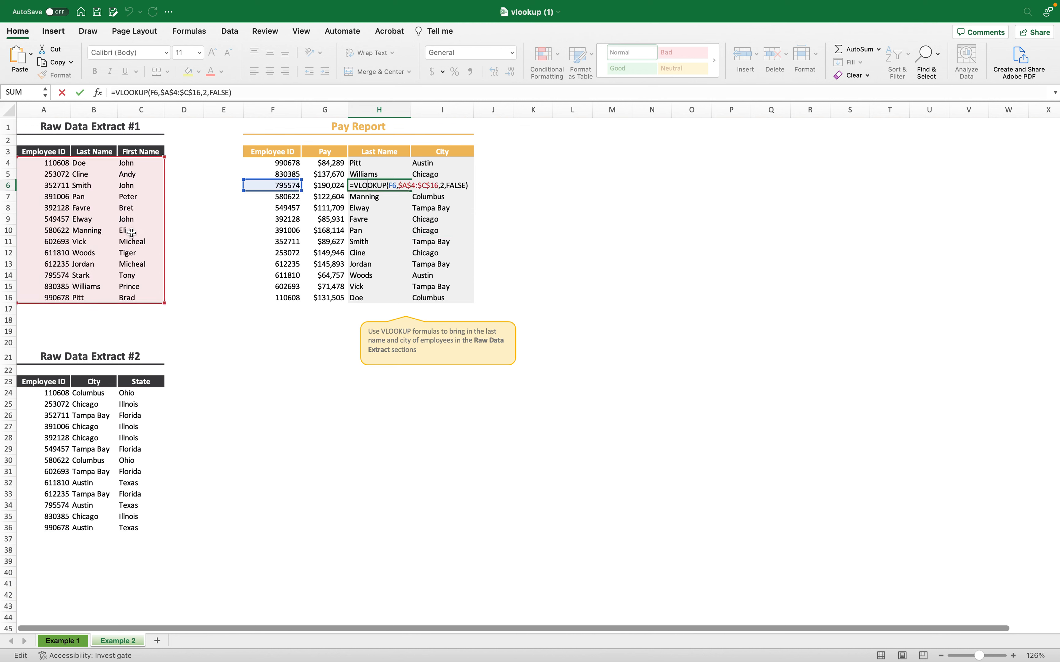
key(Escape)
click(419, 236)
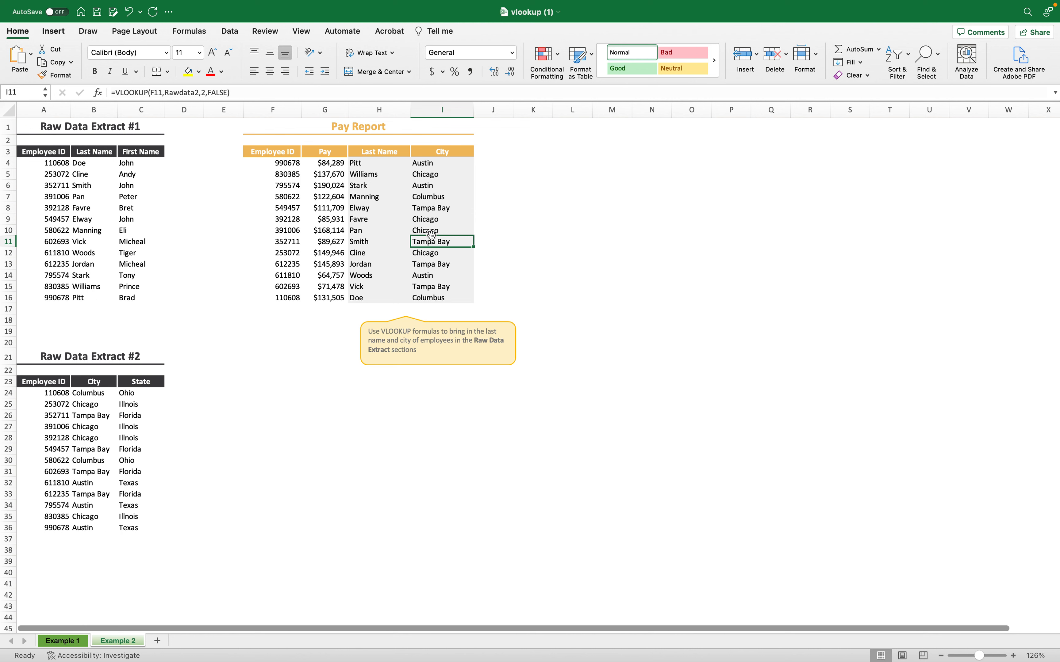
double_click(432, 242)
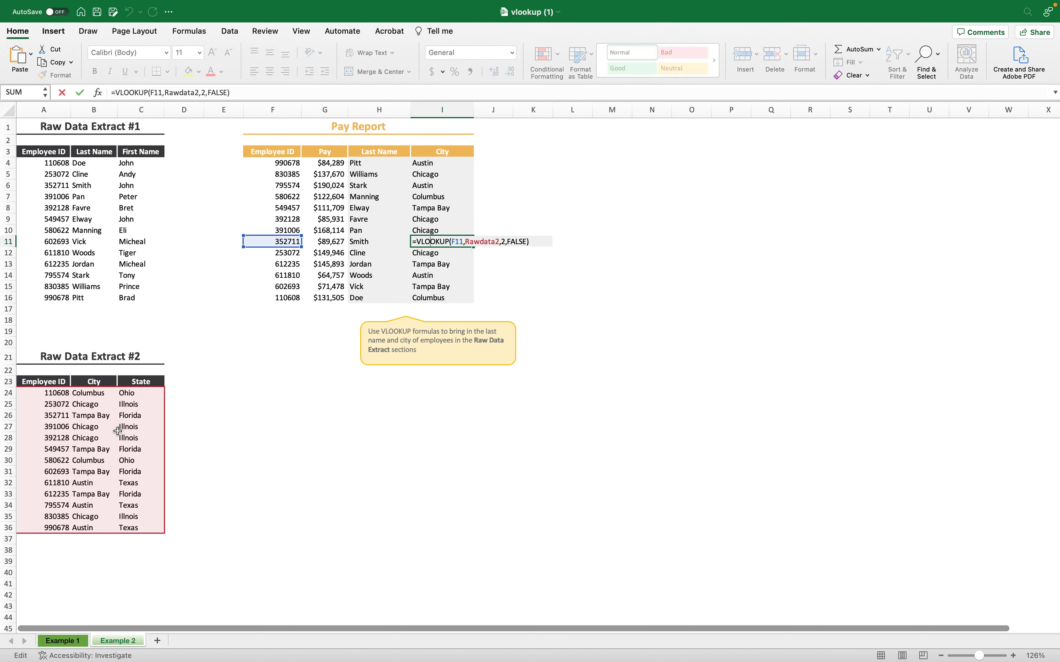
key(Escape)
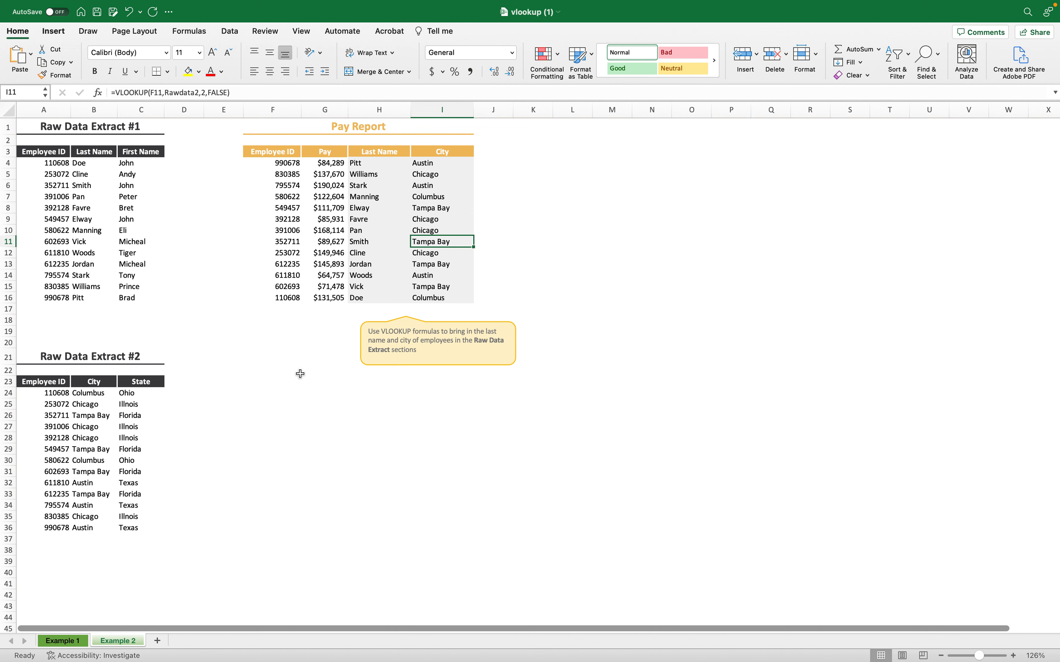
mouse_move(664, 13)
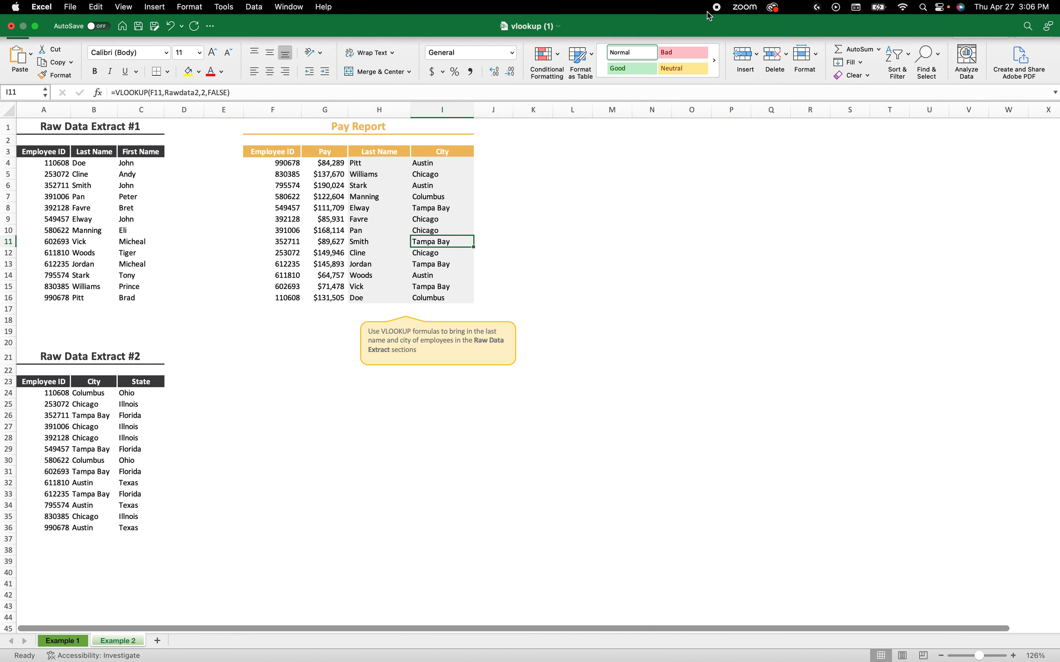